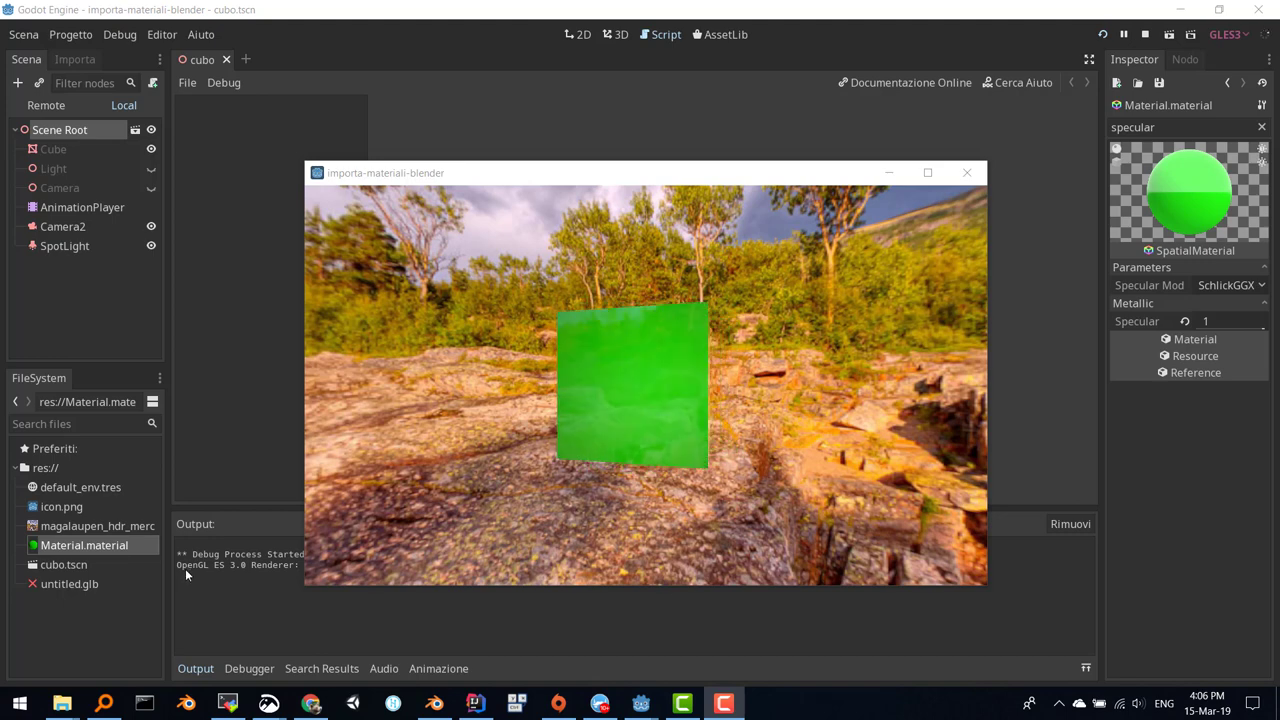
# Bring the Godot editor back in front of the running cube game window.
pyautogui.click(83, 545)
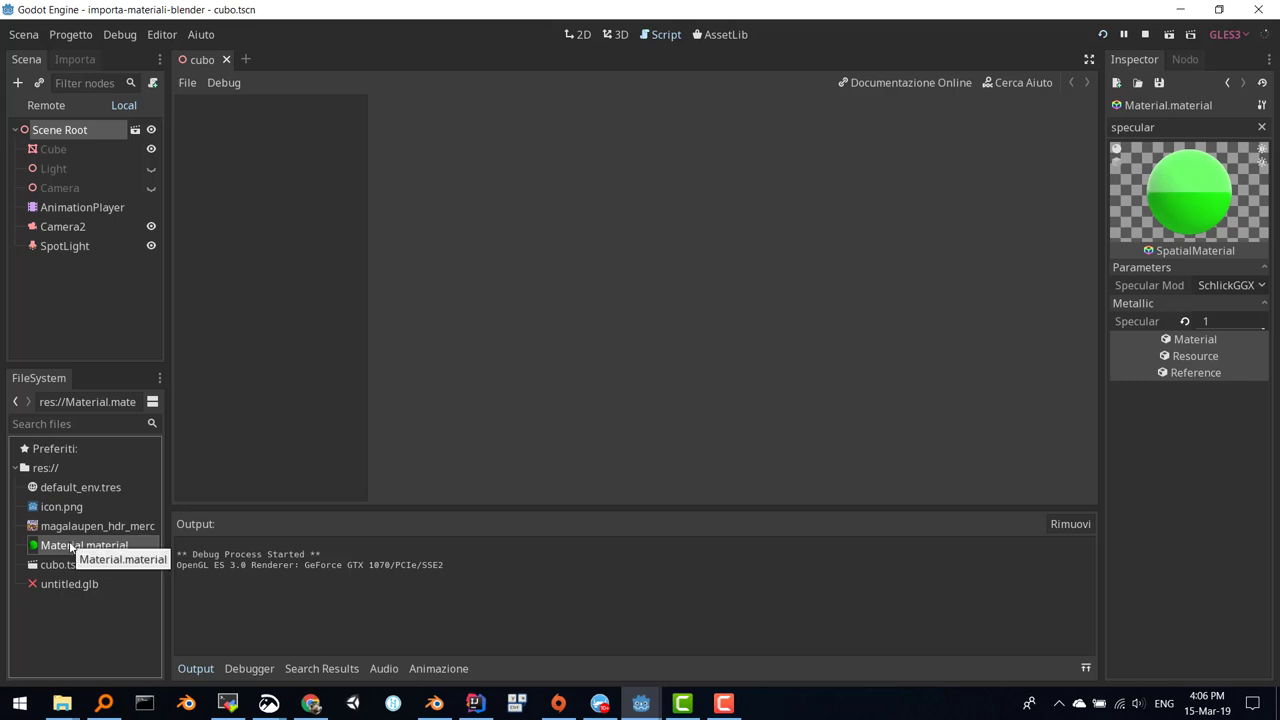
# Duplicate Material.material as Material2.material.
pyautogui.hotkey('ctrl', 'd')
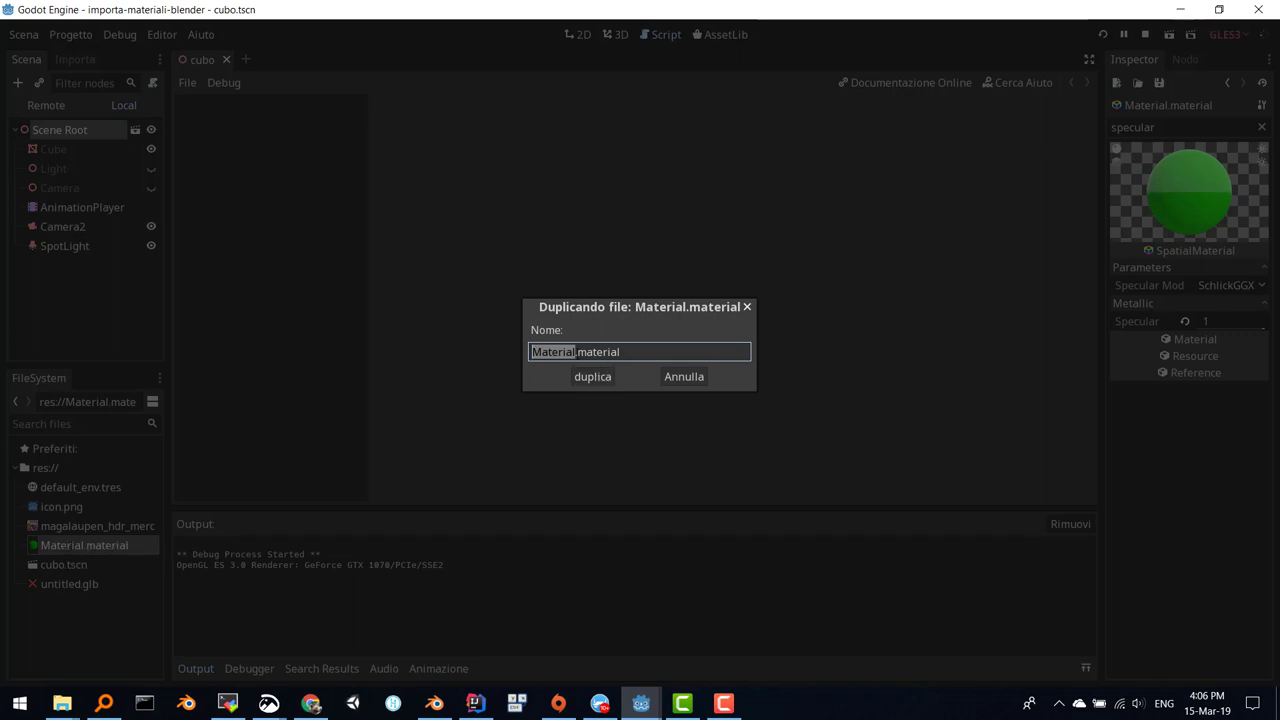
pyautogui.press('Right')
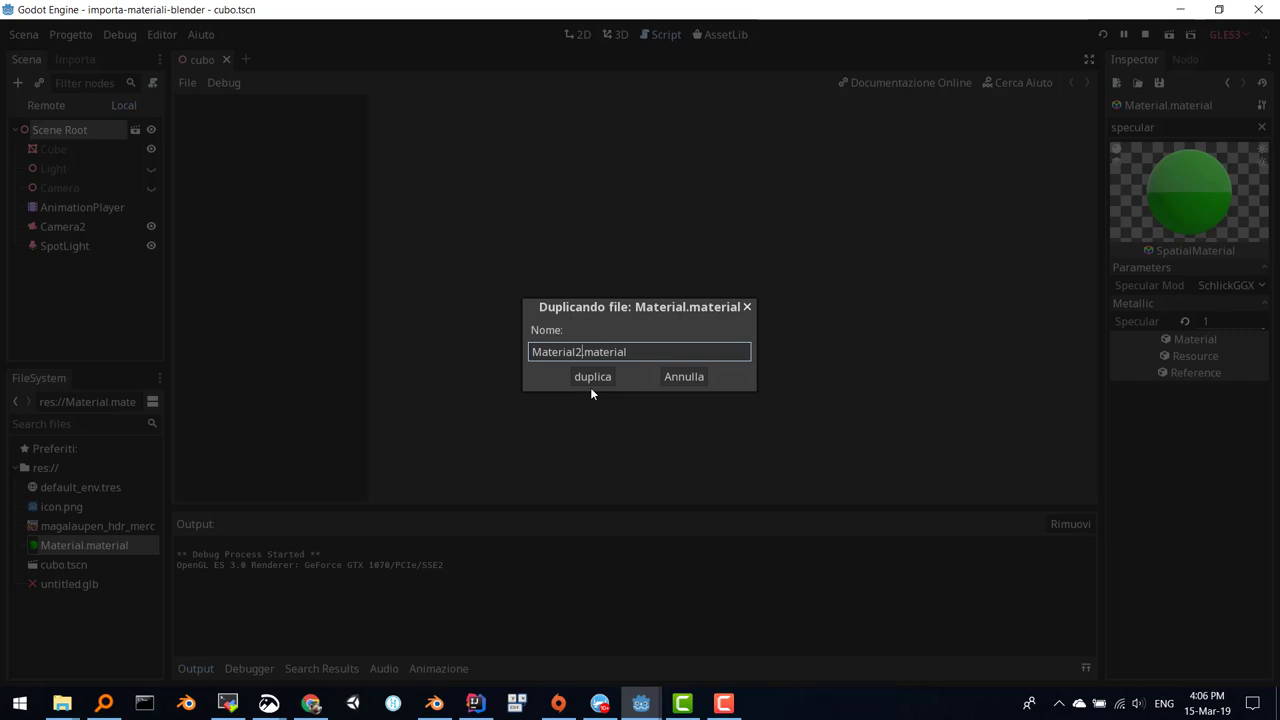
pyautogui.click(591, 386)
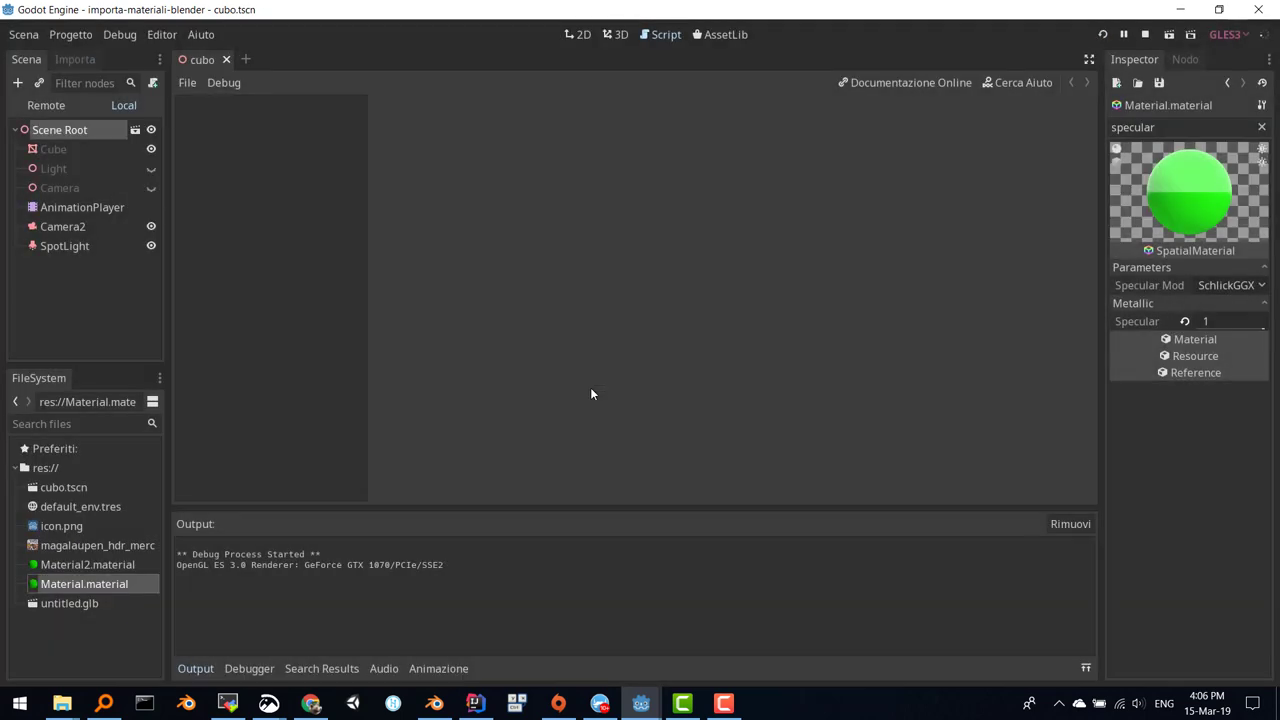
# Duplicate Material2.material as Material3.material.
pyautogui.click(89, 565)
pyautogui.hotkey('ctrl', 'd')
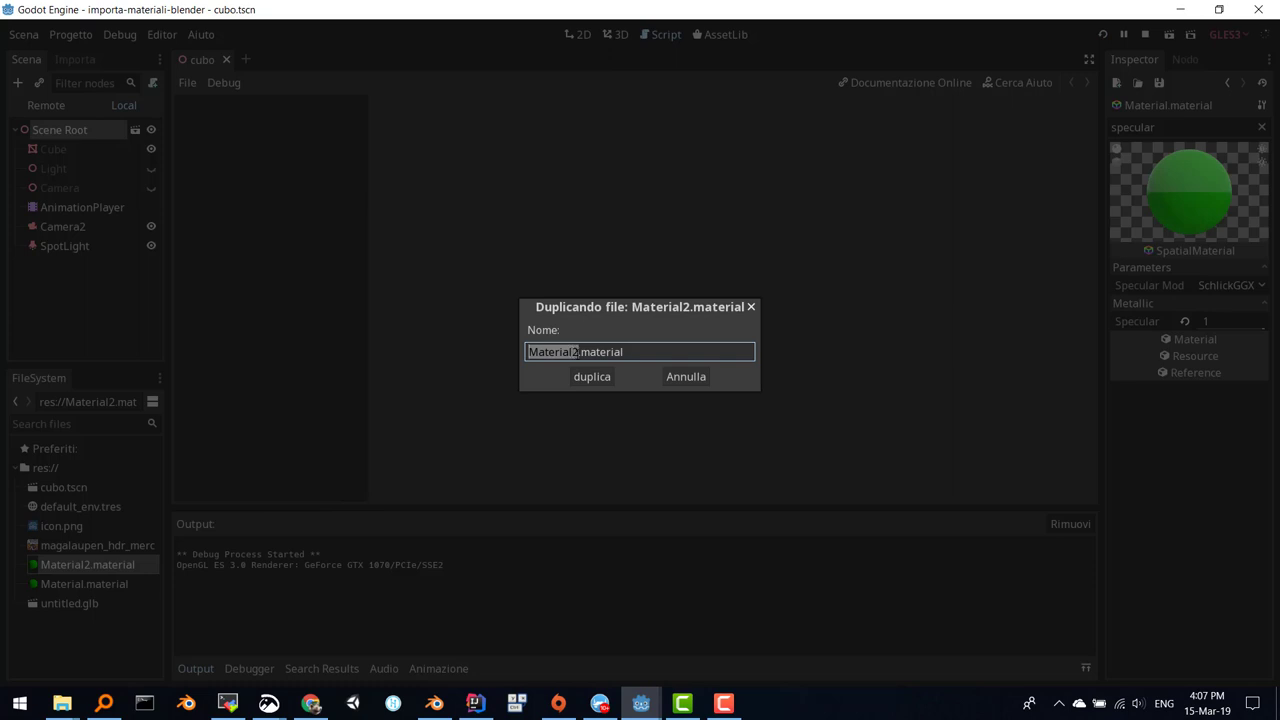
pyautogui.click(571, 352)
pyautogui.press('Delete')
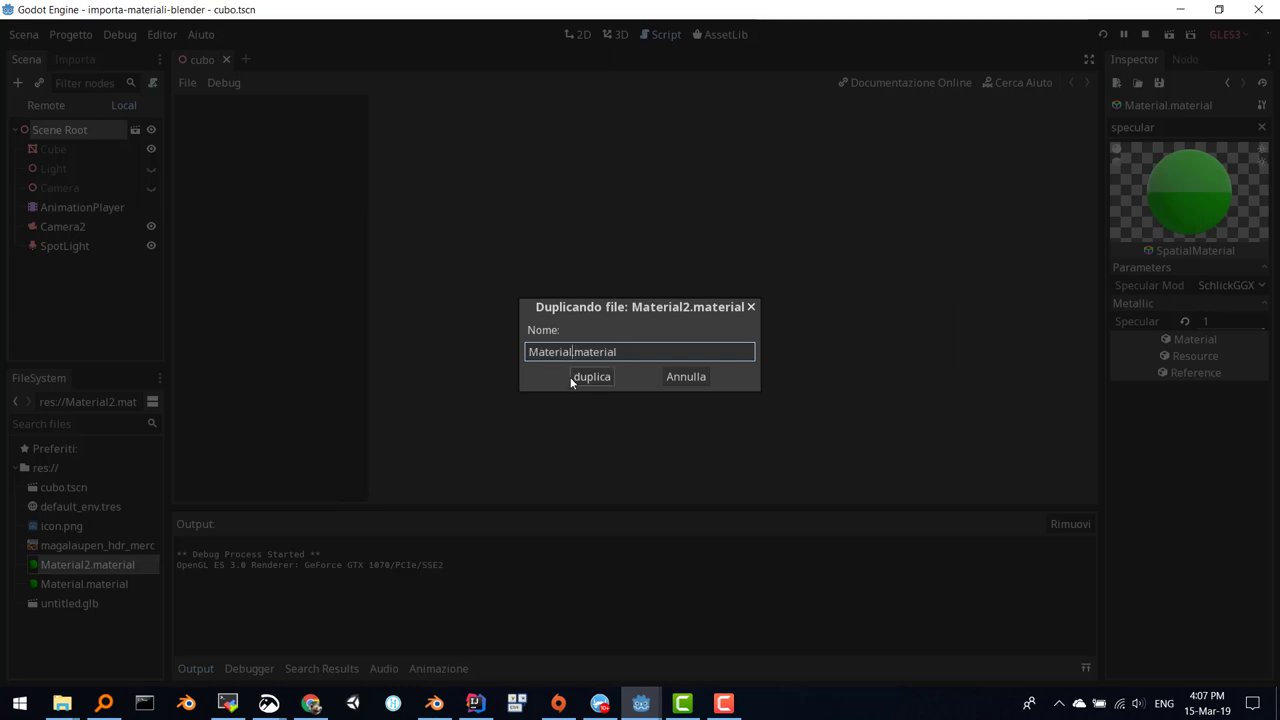
pyautogui.write('3')
pyautogui.click(571, 379)
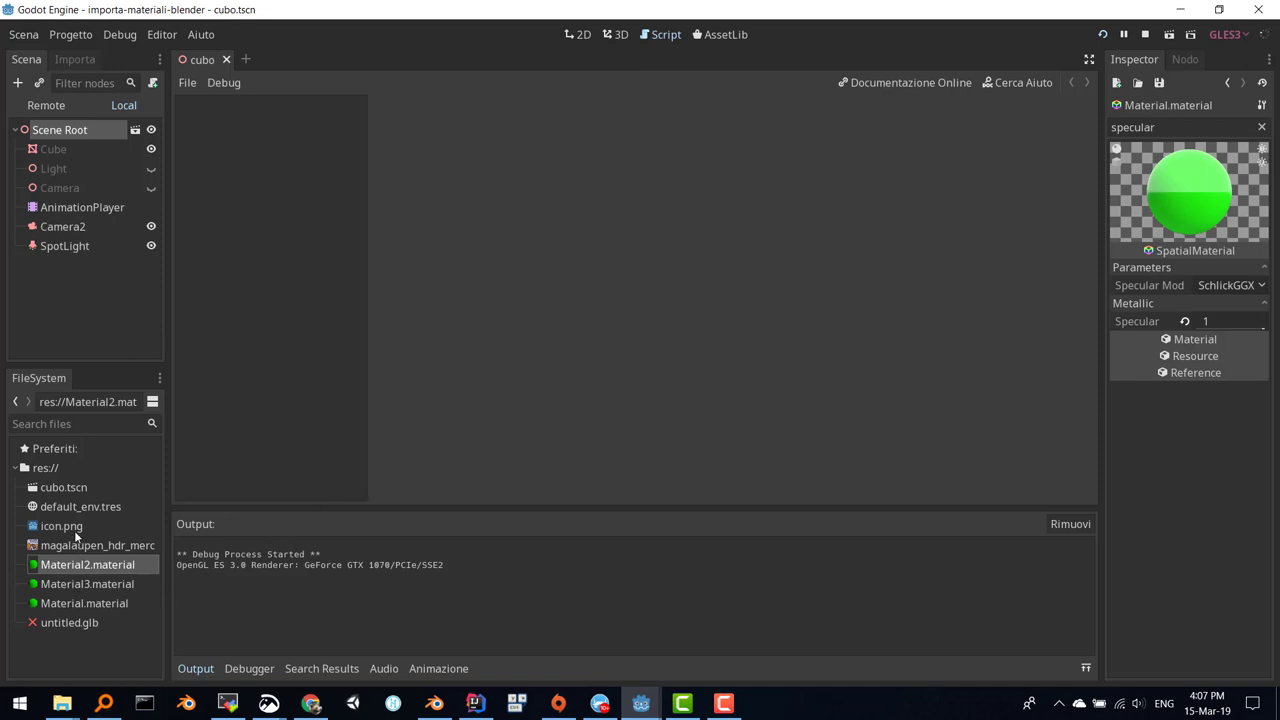
# Create a 'pippo' folder directly under res://, beside the three material files.
pyautogui.click(53, 463)
pyautogui.rightClick(53, 463)
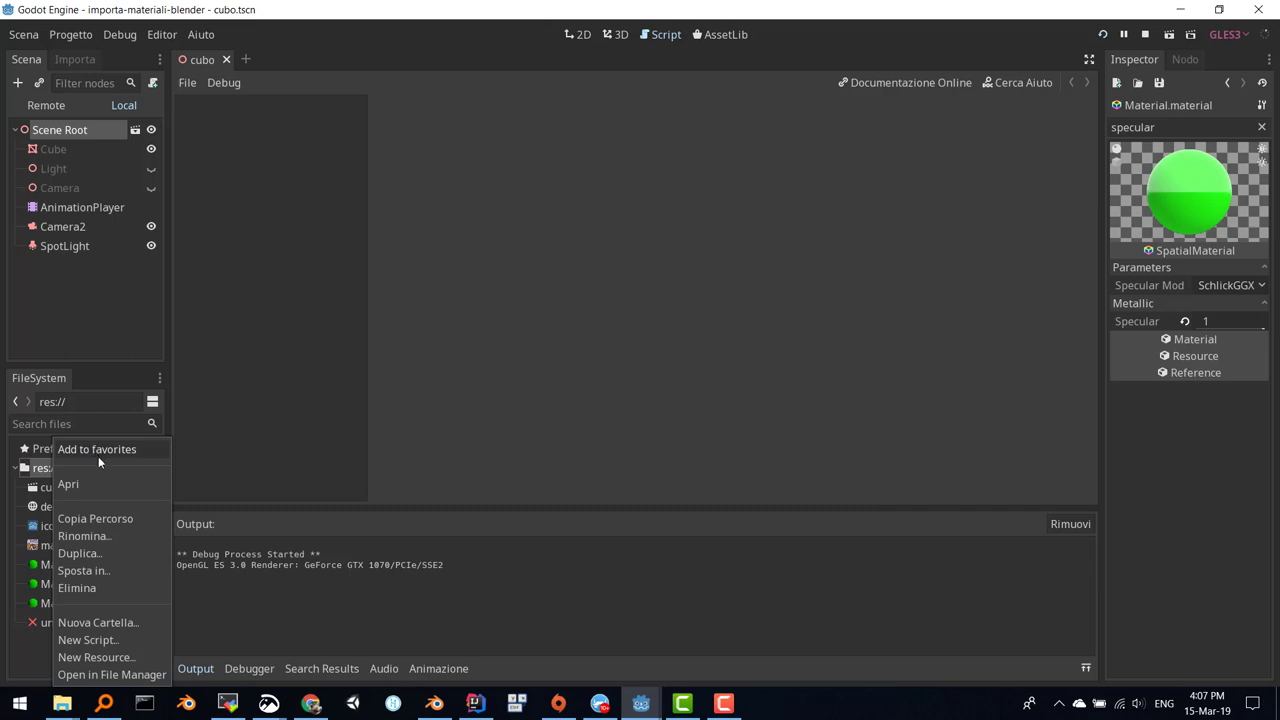
pyautogui.click(115, 621)
pyautogui.write('pipp')
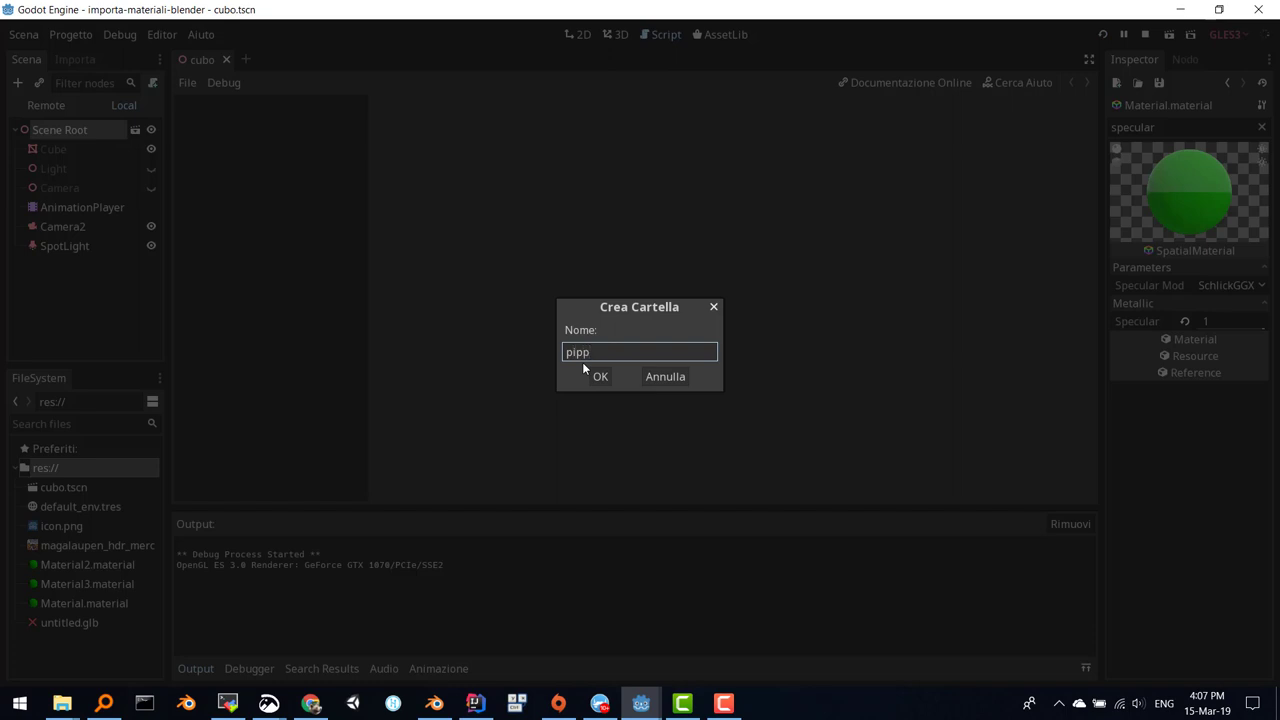
pyautogui.write('o')
pyautogui.press('Return')
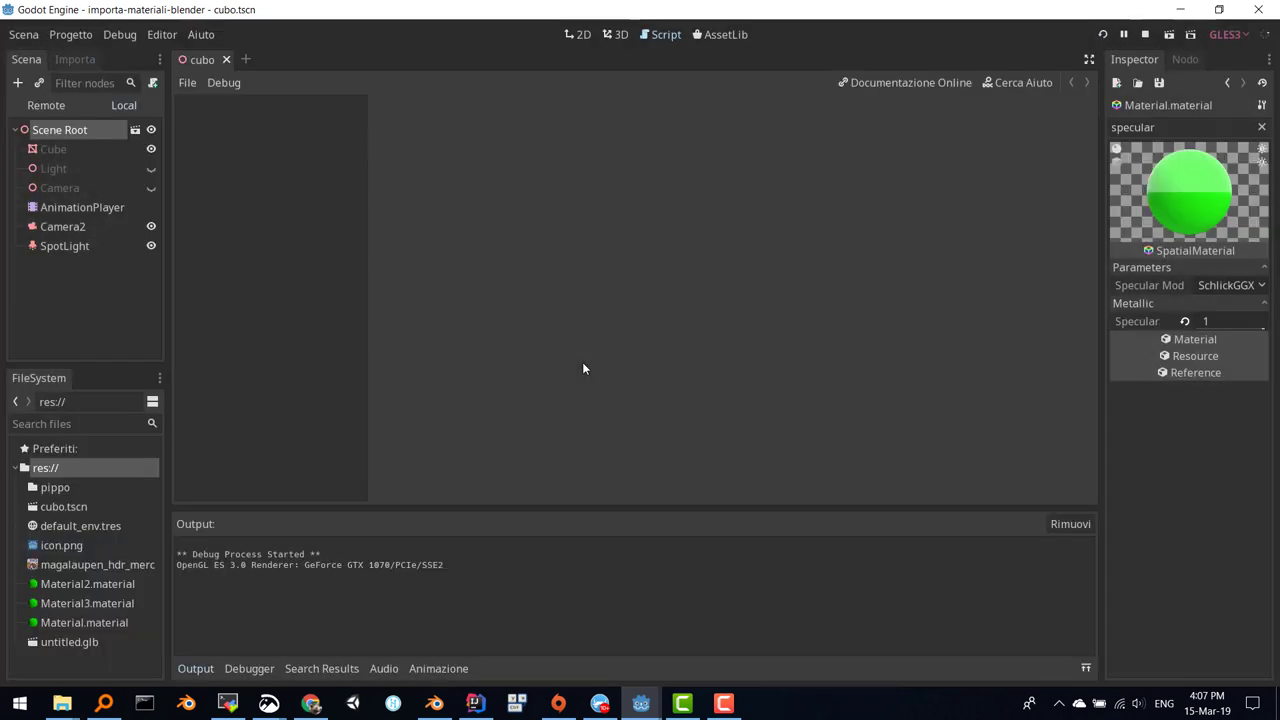
# Move Material2.material into pippo and check its Specular value under Metallic in the Inspector.
pyautogui.moveTo(95, 583); pyautogui.dragTo(72, 489)
pyautogui.click(23, 488)
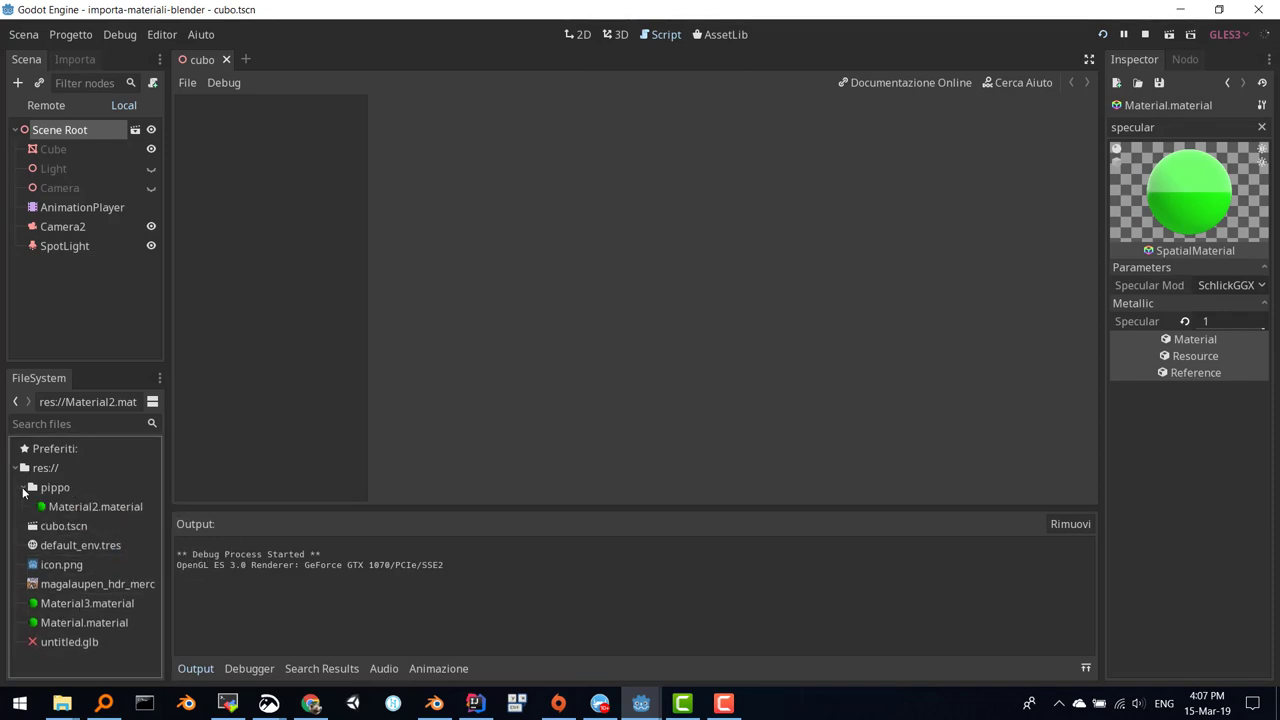
pyautogui.click(103, 512)
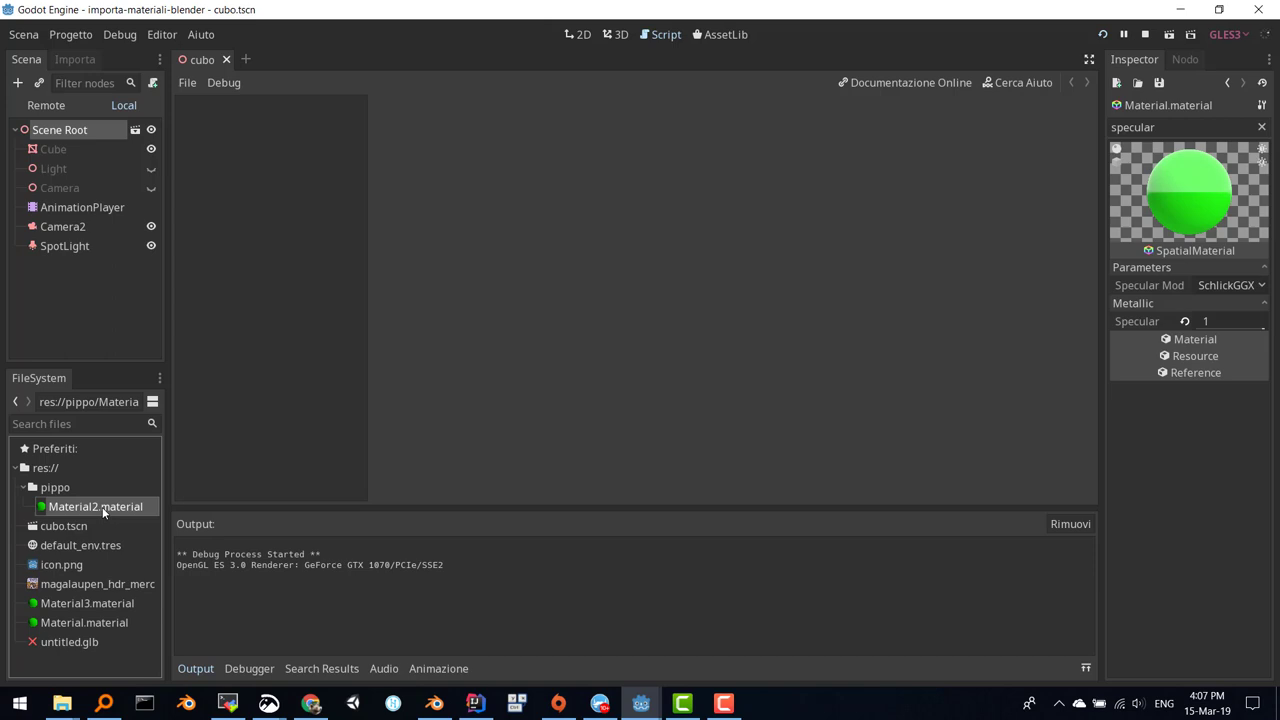
pyautogui.click(103, 510)
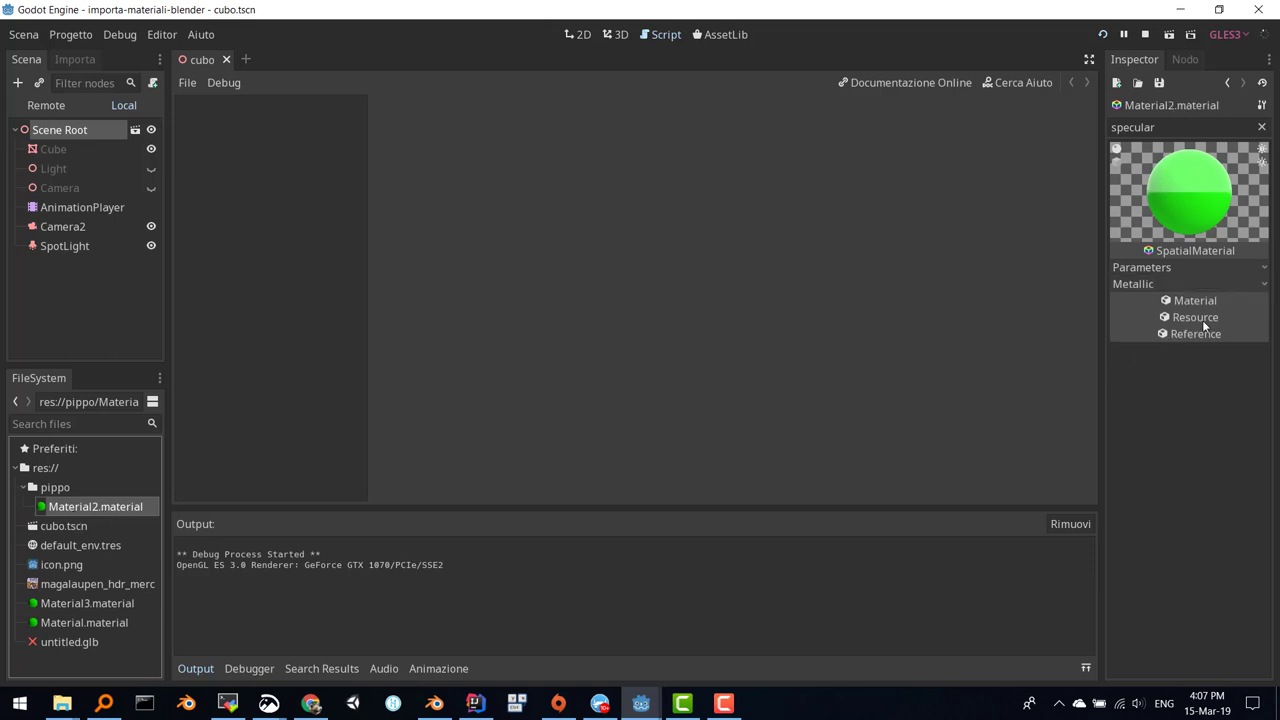
pyautogui.click(1222, 285)
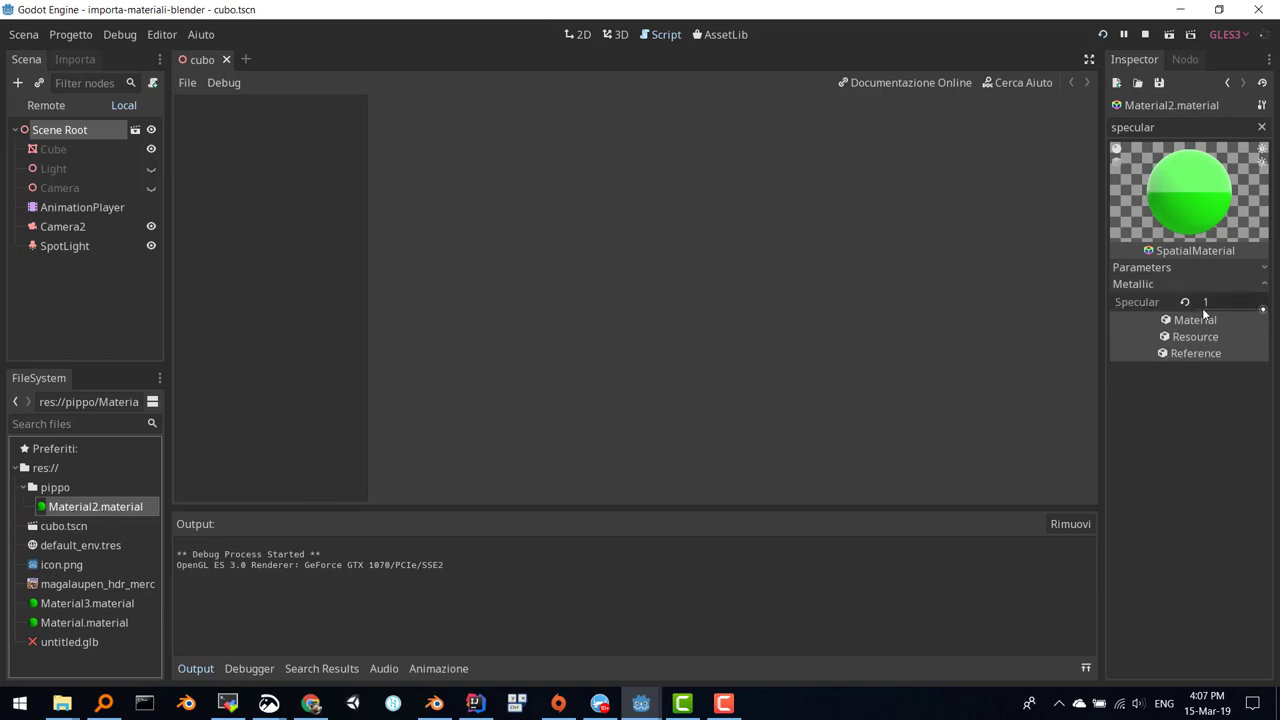
pyautogui.click(66, 607)
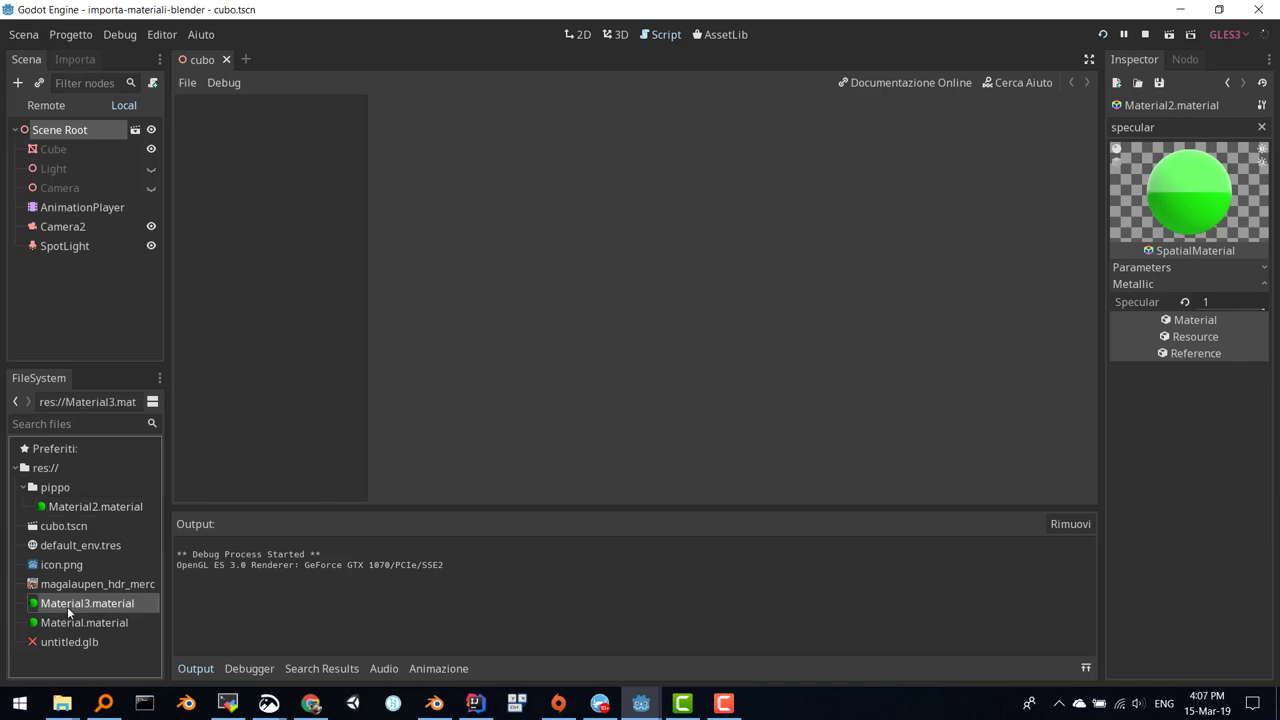
pyautogui.click(96, 507)
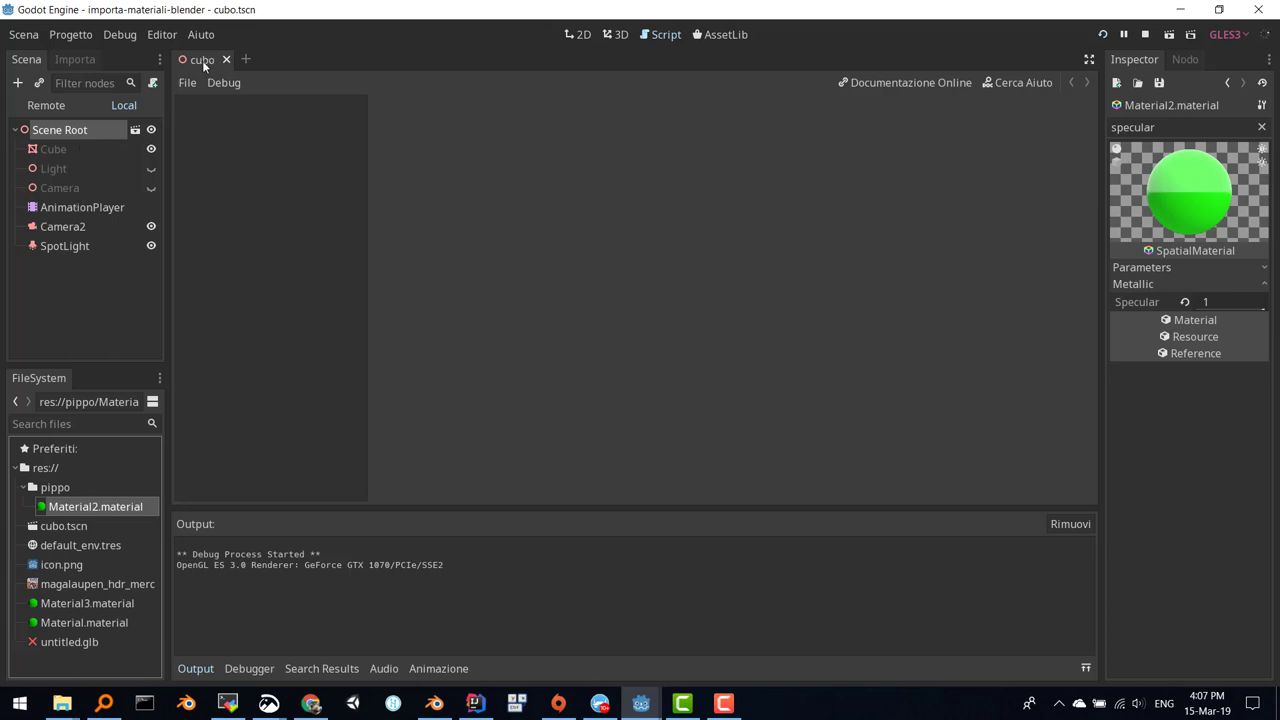
# Attach a new Spatial script cubo.gd to Scene Root, delete its blank first line, and save.
pyautogui.rightClick(101, 129)
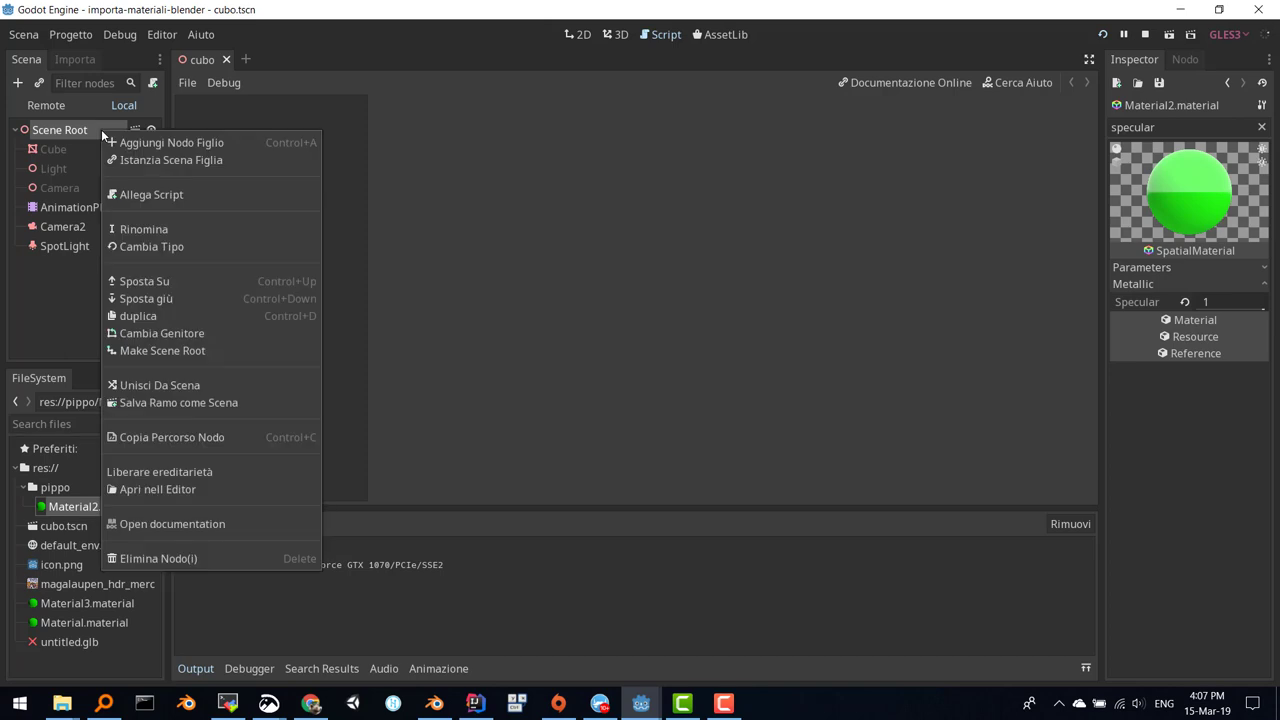
pyautogui.click(172, 197)
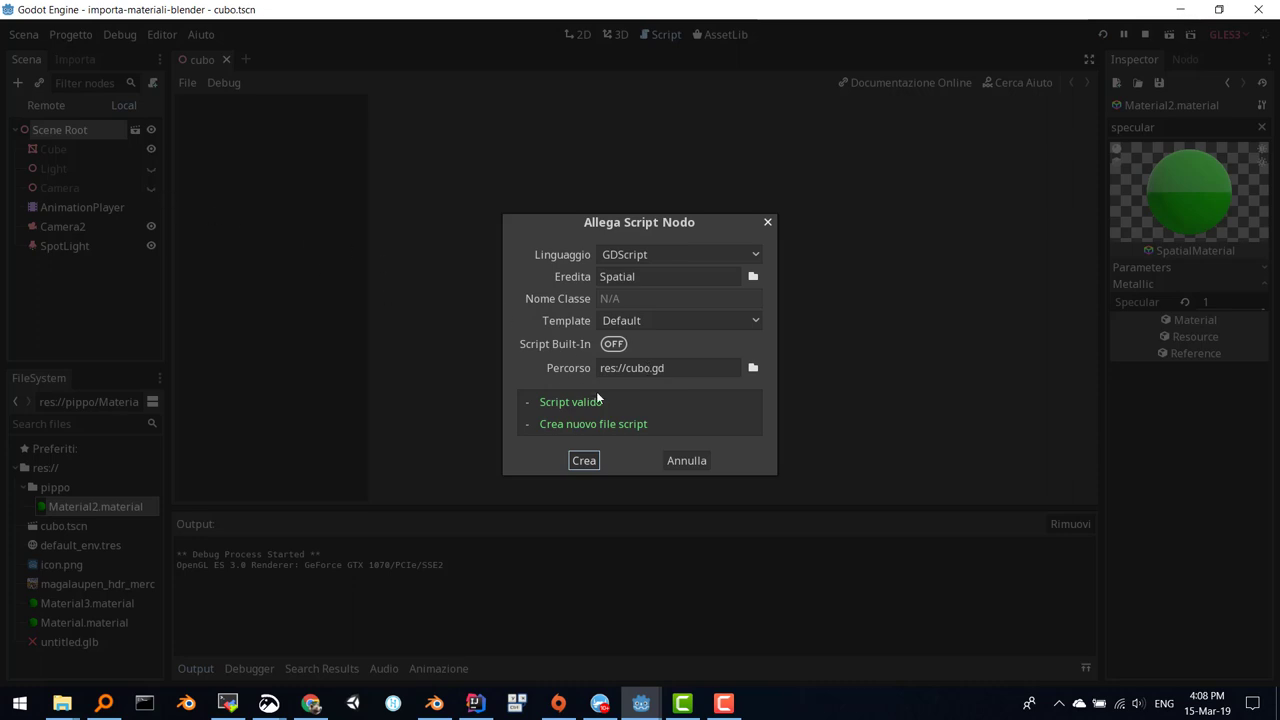
pyautogui.click(648, 368)
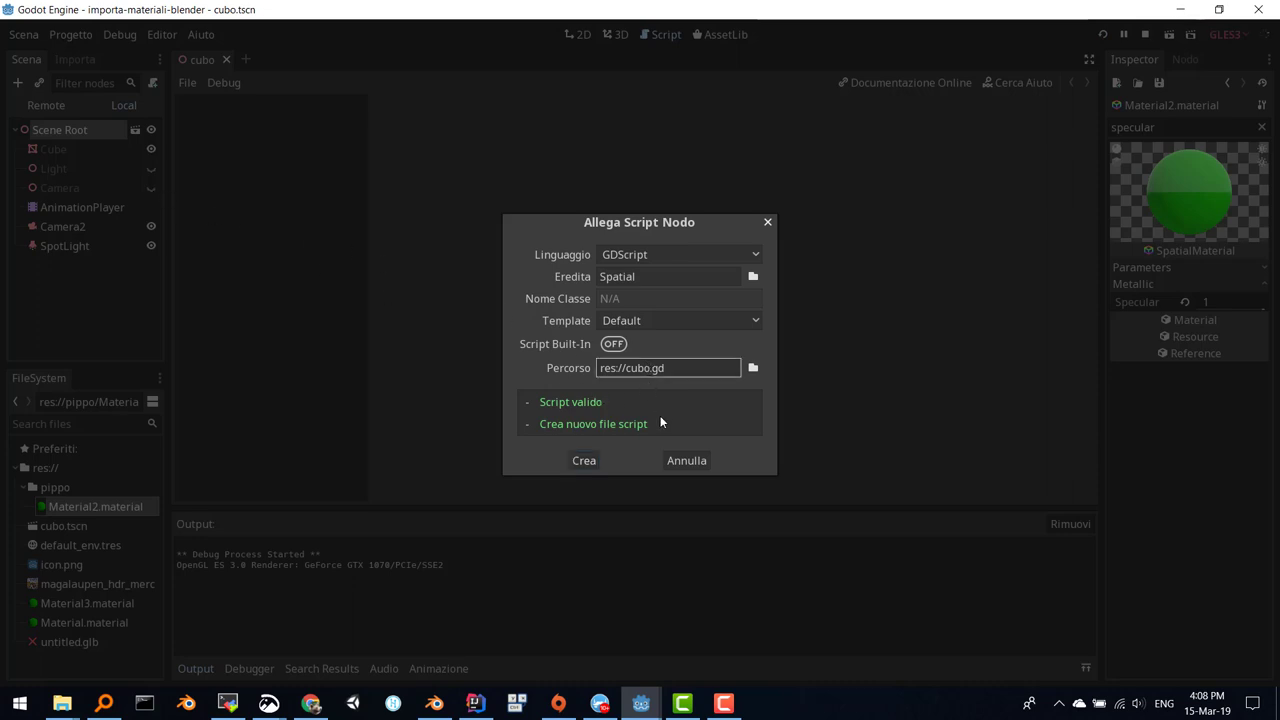
pyautogui.press('Return')
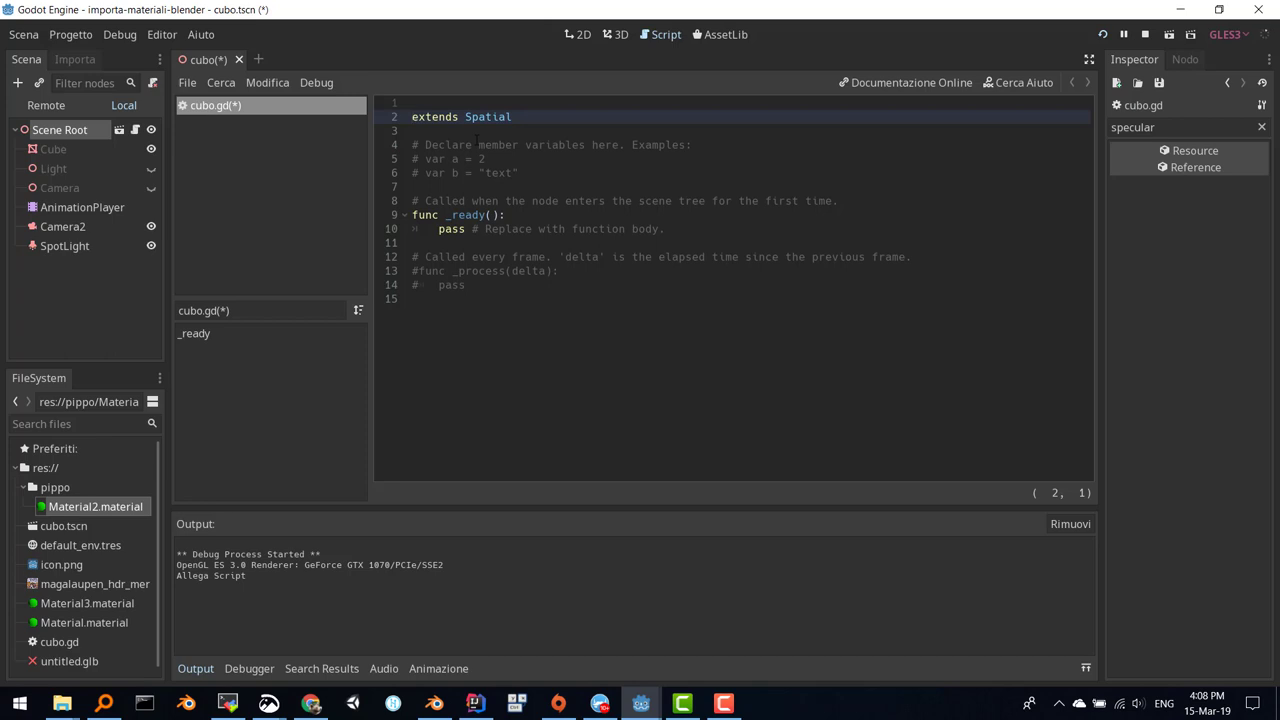
pyautogui.press('BackSpace')
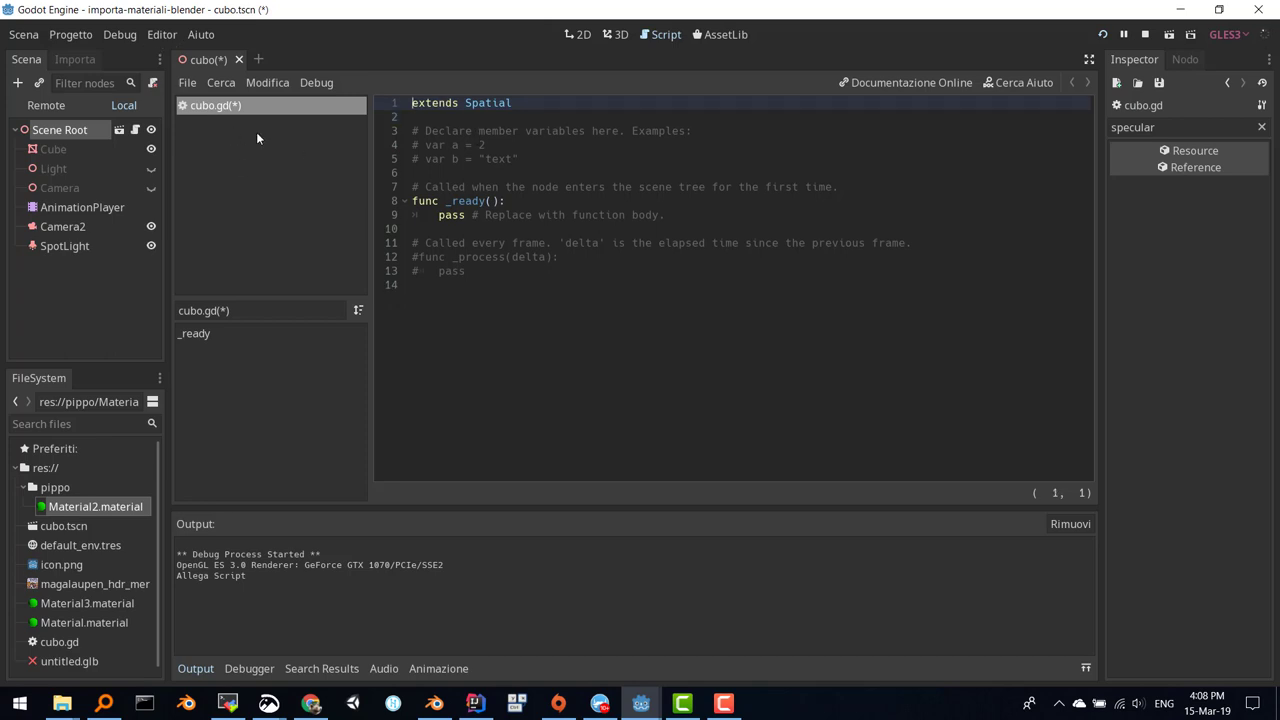
pyautogui.hotkey('ctrl', 's')
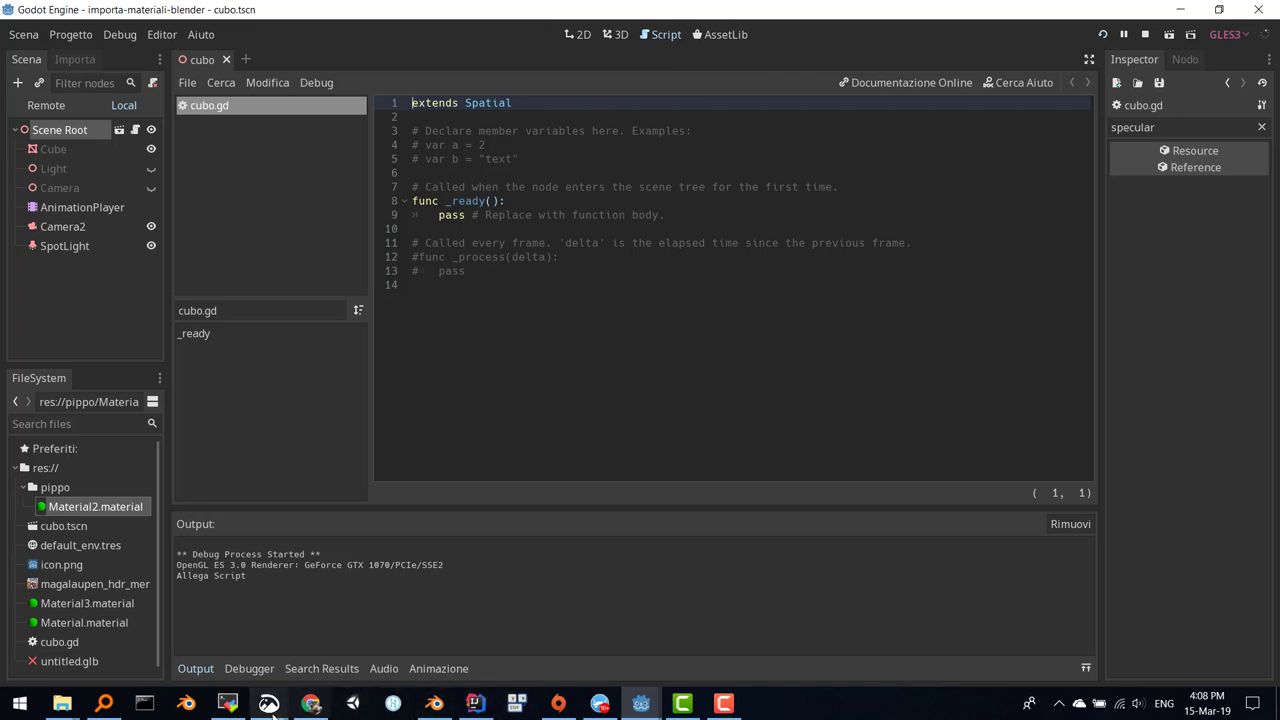
# Reload the 'massage materials' paste, view it as raw text and select all the code.
pyautogui.click(309, 704)
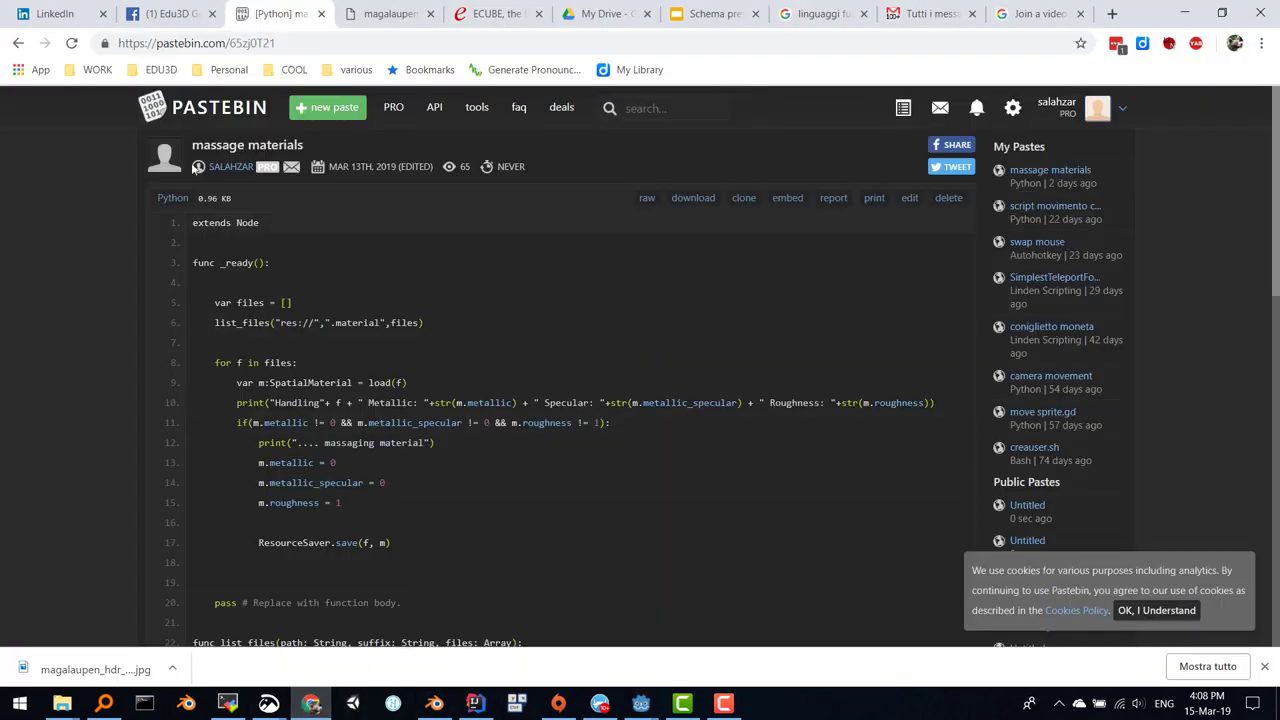
pyautogui.click(262, 43)
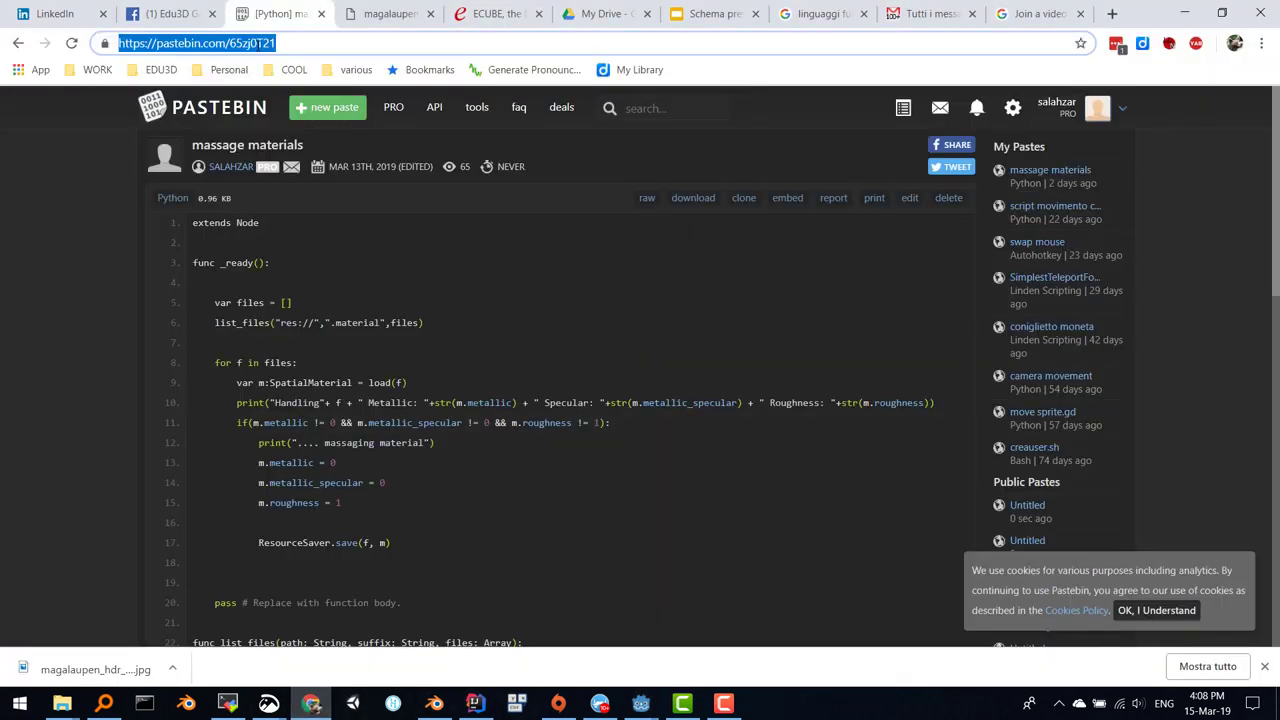
pyautogui.press('Return')
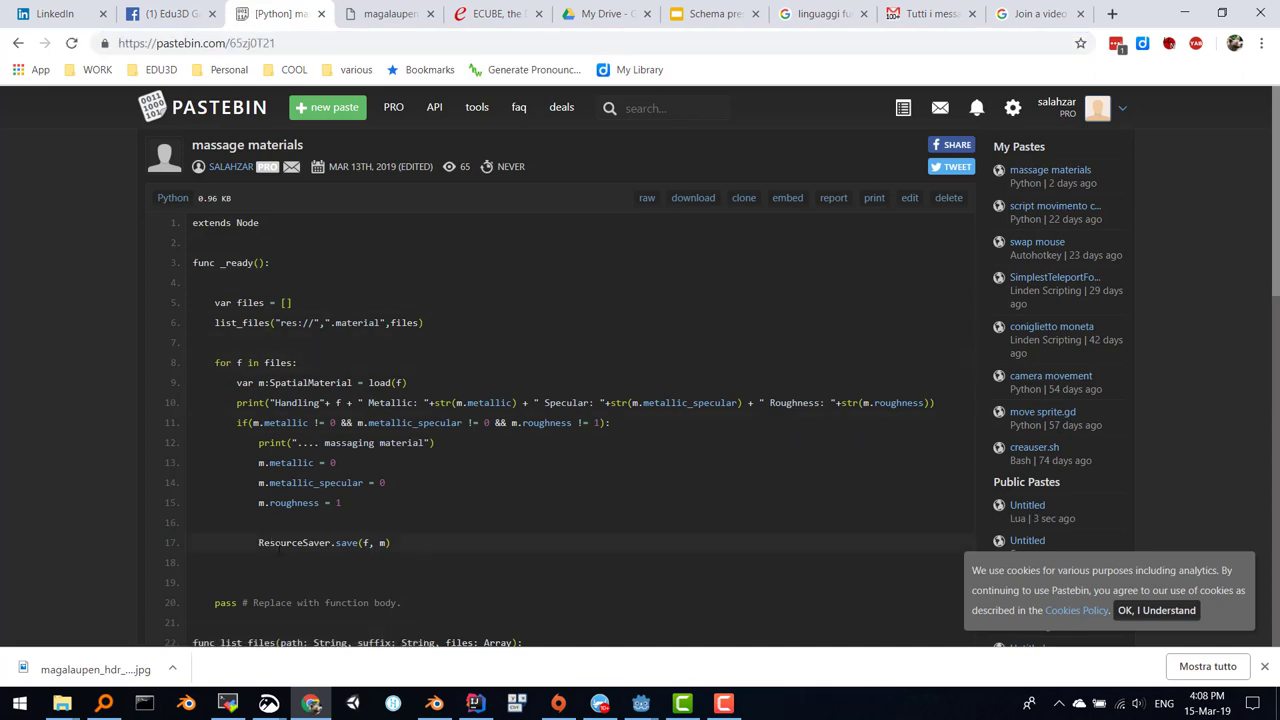
pyautogui.scroll(-4, 279, 543)
pyautogui.scroll(4, 279, 543)
pyautogui.click(647, 200)
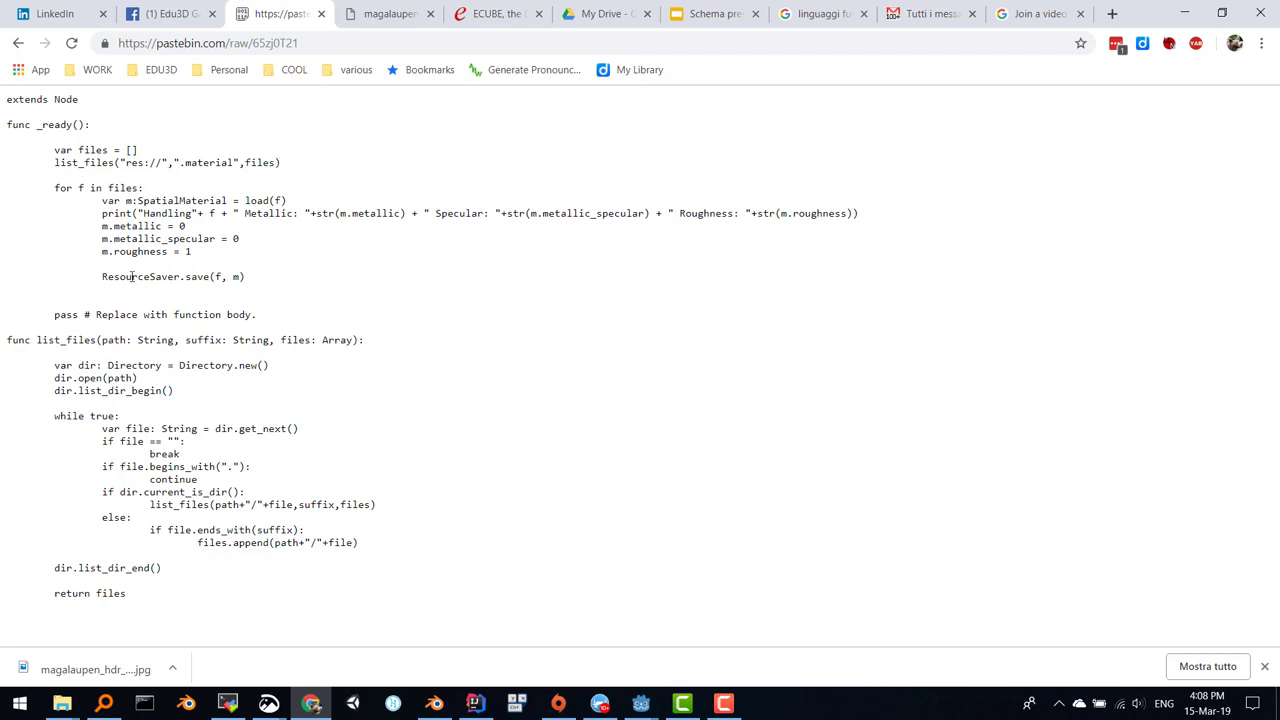
pyautogui.hotkey('ctrl', 'a')
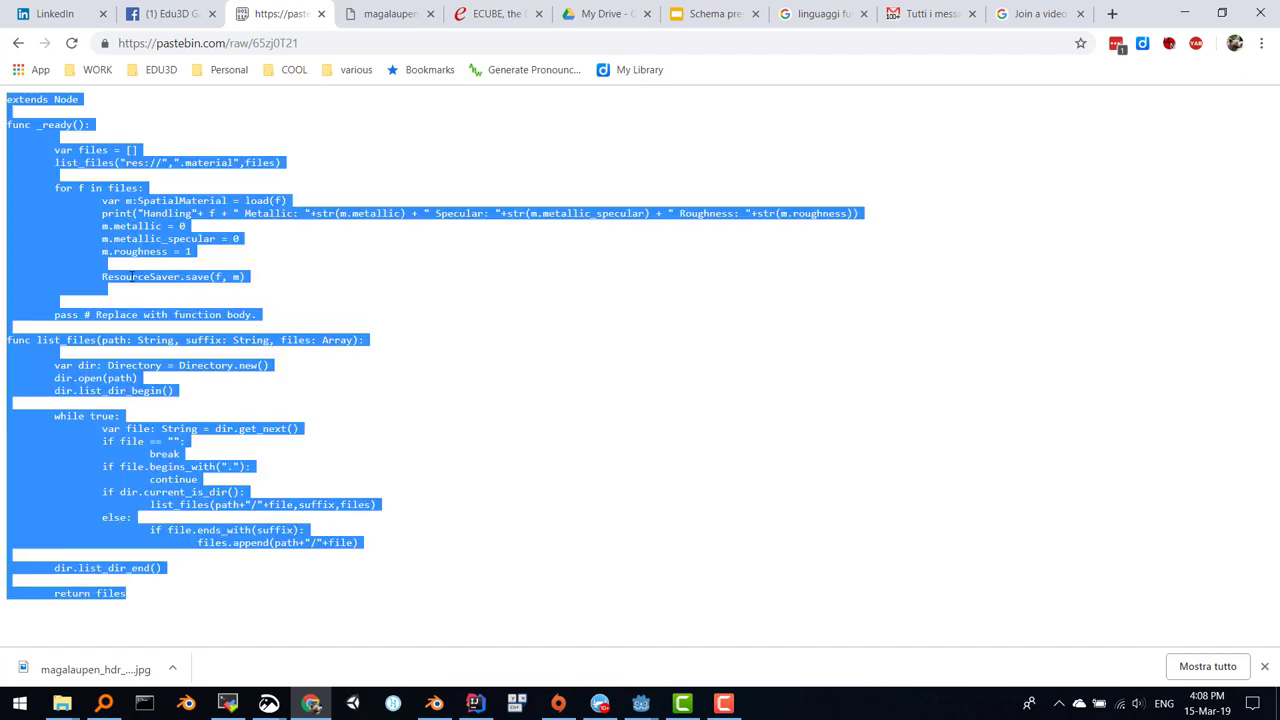
pyautogui.click(633, 708)
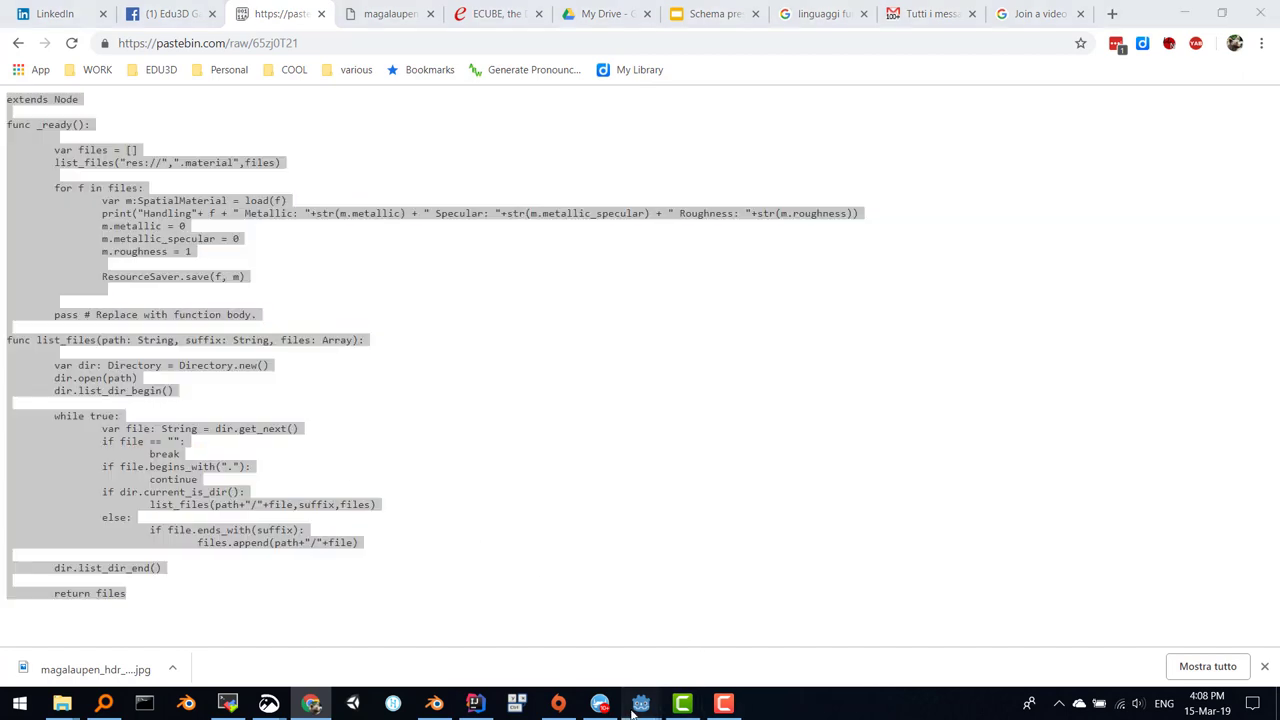
# Replace cubo.gd's default code with the pasted material-reset script and save it.
pyautogui.click(650, 655)
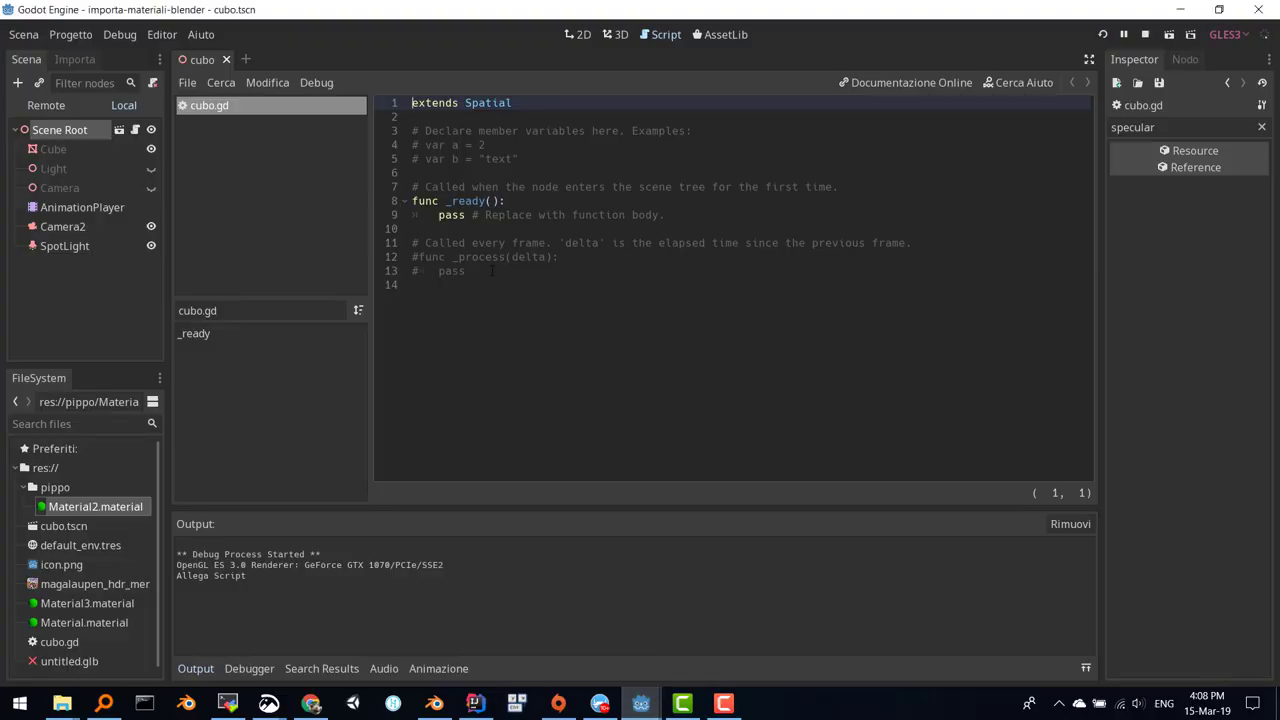
pyautogui.moveTo(492, 271); pyautogui.dragTo(493, 262)
pyautogui.hotkey('ctrl', 'a')
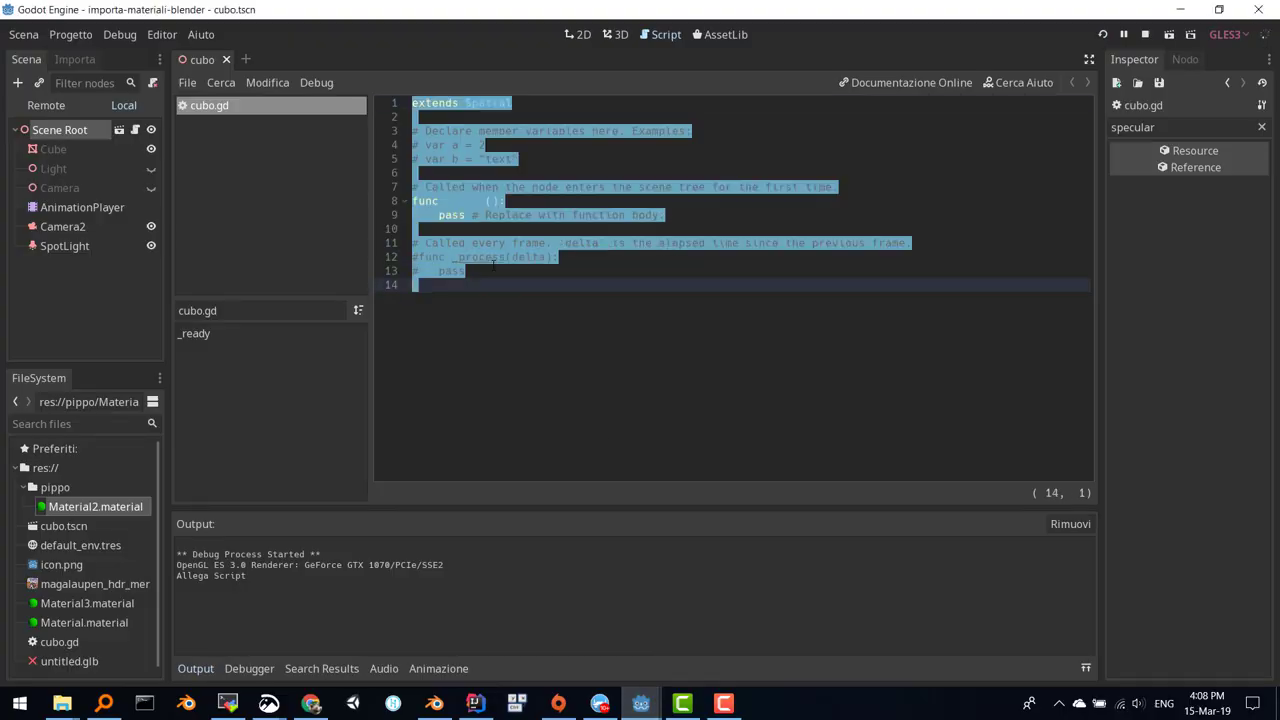
pyautogui.hotkey('ctrl', 'v')
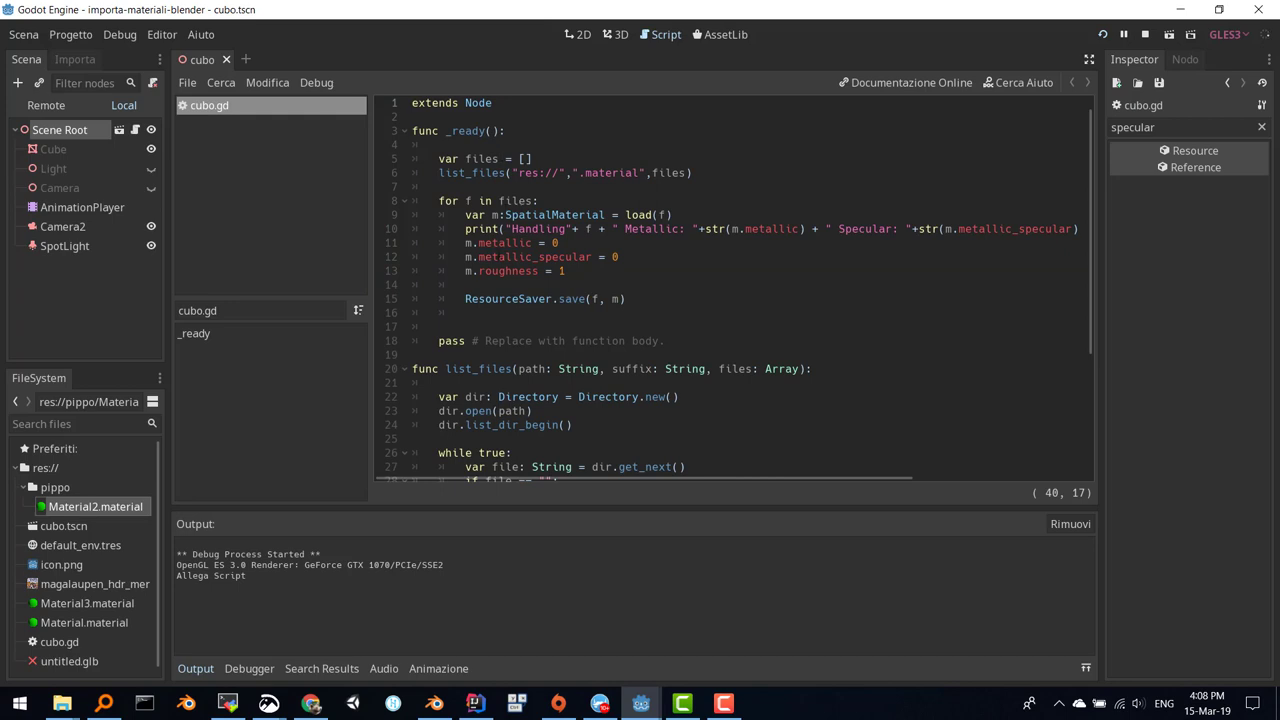
pyautogui.scroll(-1, 566, 186)
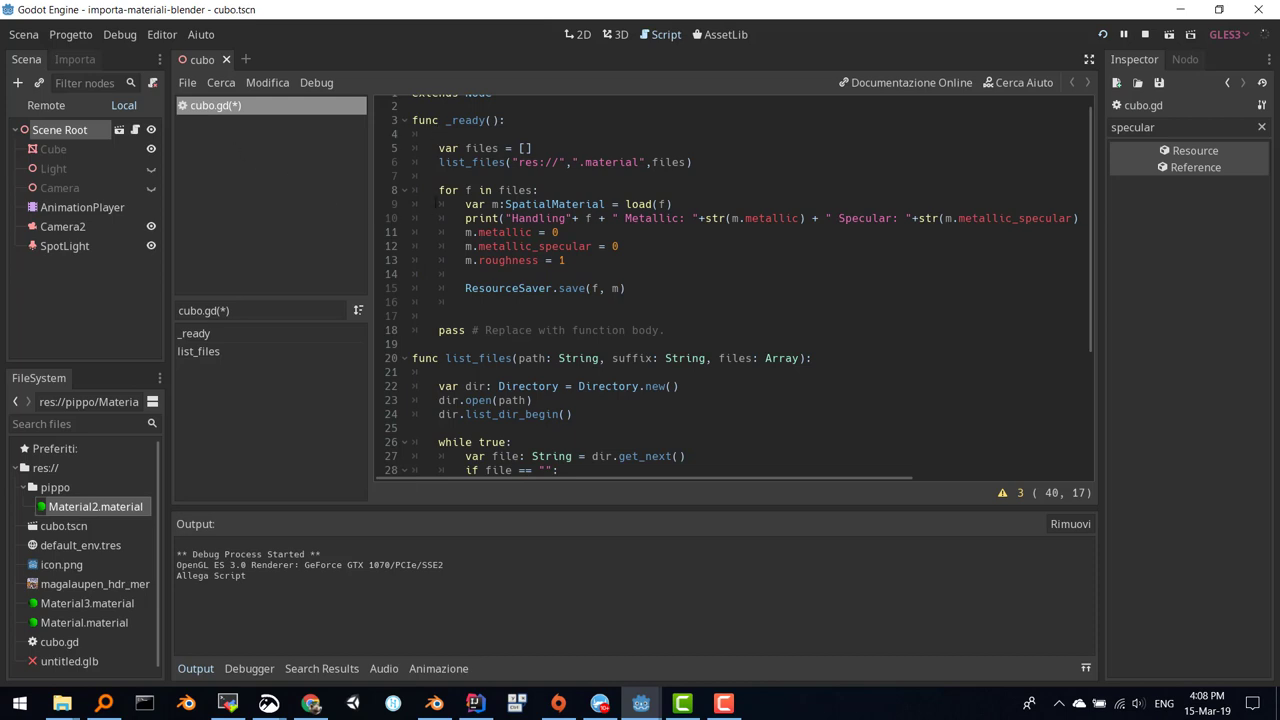
pyautogui.hotkey('ctrl', 's')
# Close the running game and rerun the project, logging Metallic 0, Specular 1, Roughness 0.
pyautogui.click(82, 136)
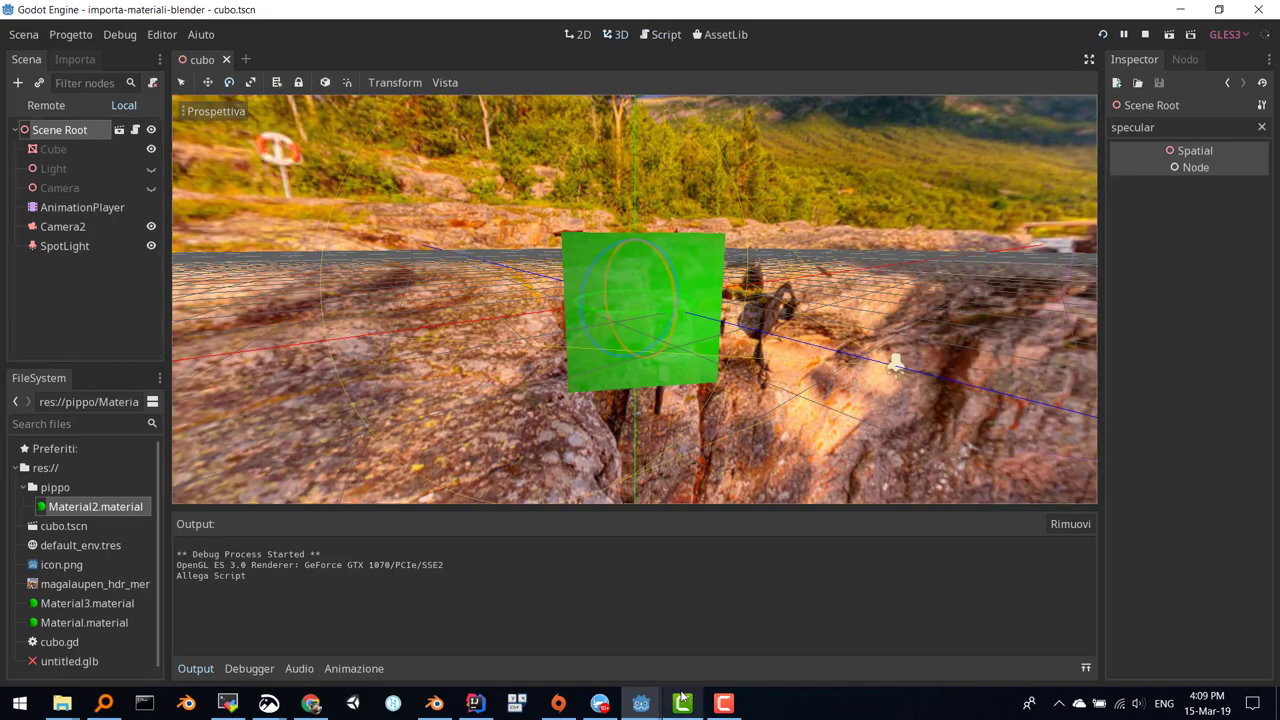
pyautogui.moveTo(641, 703)
pyautogui.click(821, 634)
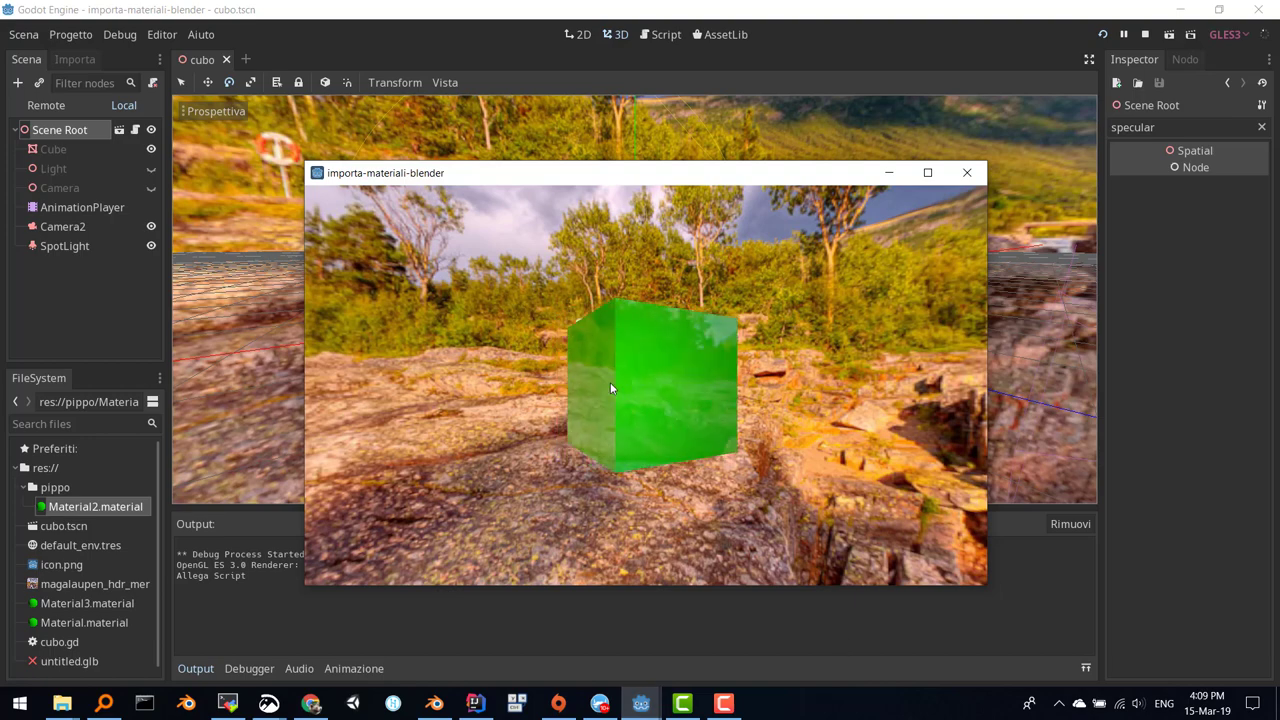
pyautogui.click(967, 172)
pyautogui.click(1104, 35)
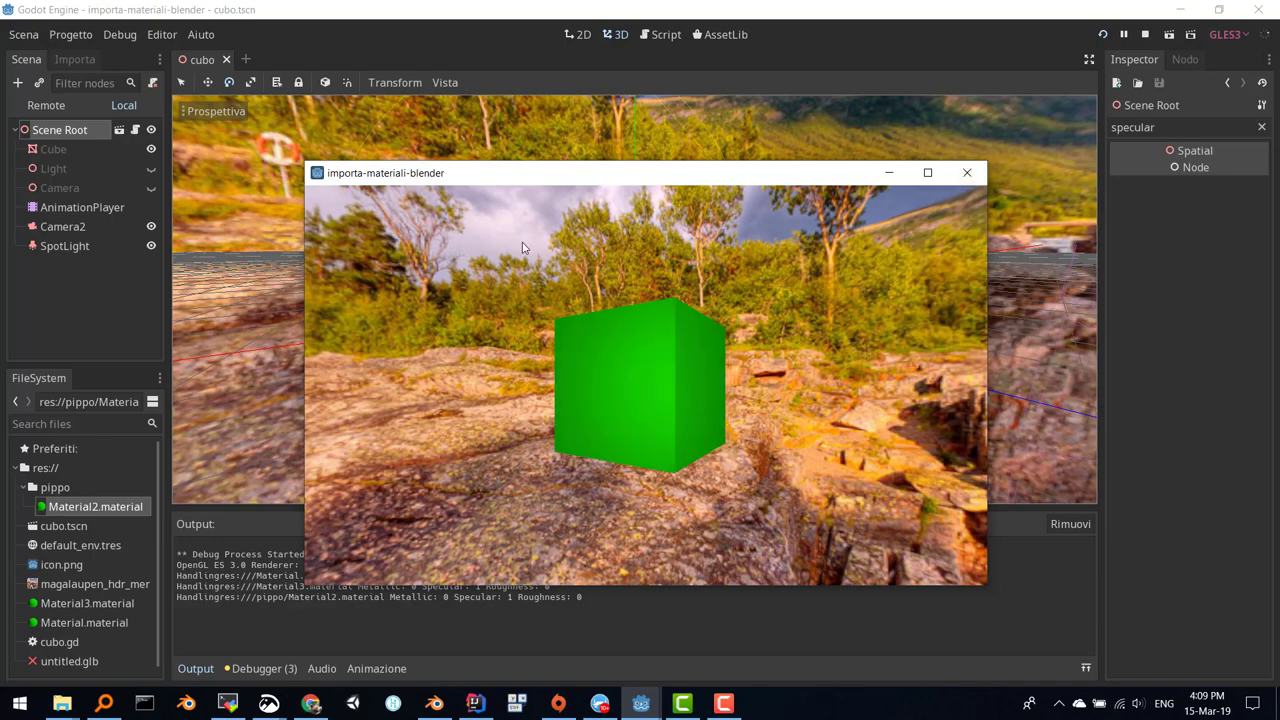
pyautogui.moveTo(557, 174)
pyautogui.mouseDown()
pyautogui.moveTo(605, 138)
pyautogui.moveTo(610, 106)
pyautogui.mouseUp()
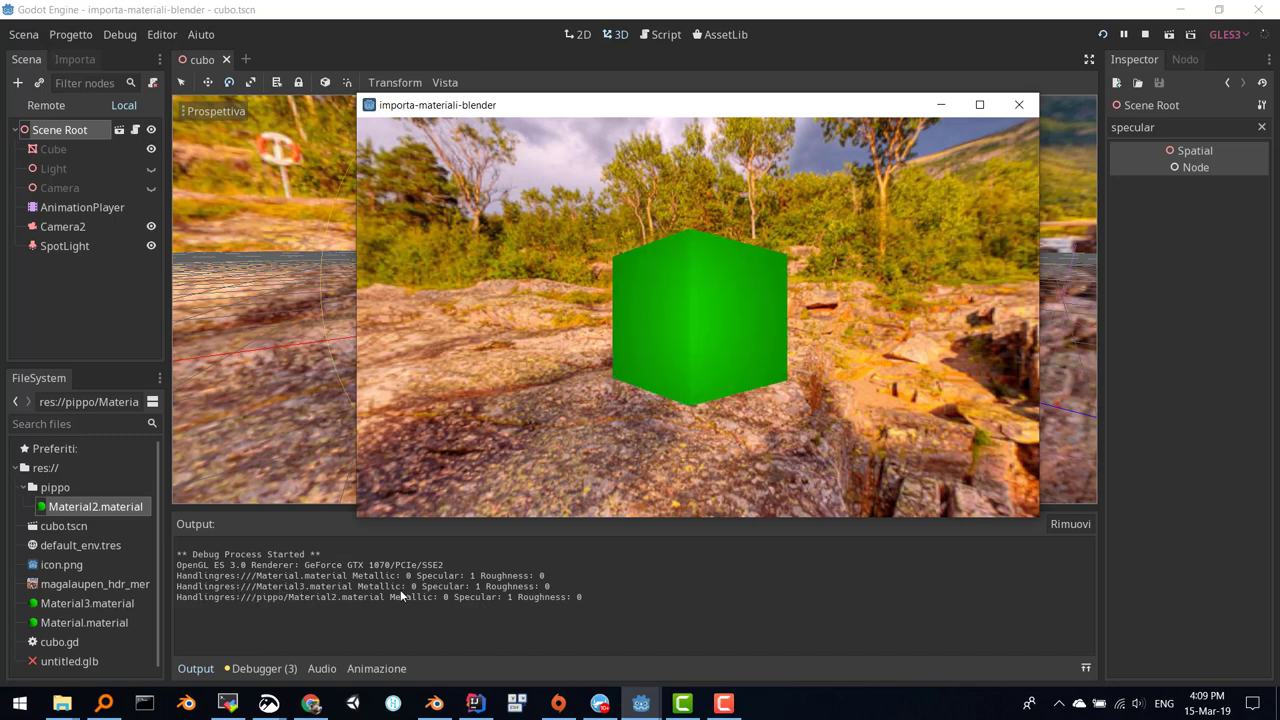
# Restart the scene and confirm all three materials log Metallic 0, Specular 0, Roughness 1.
pyautogui.click(265, 669)
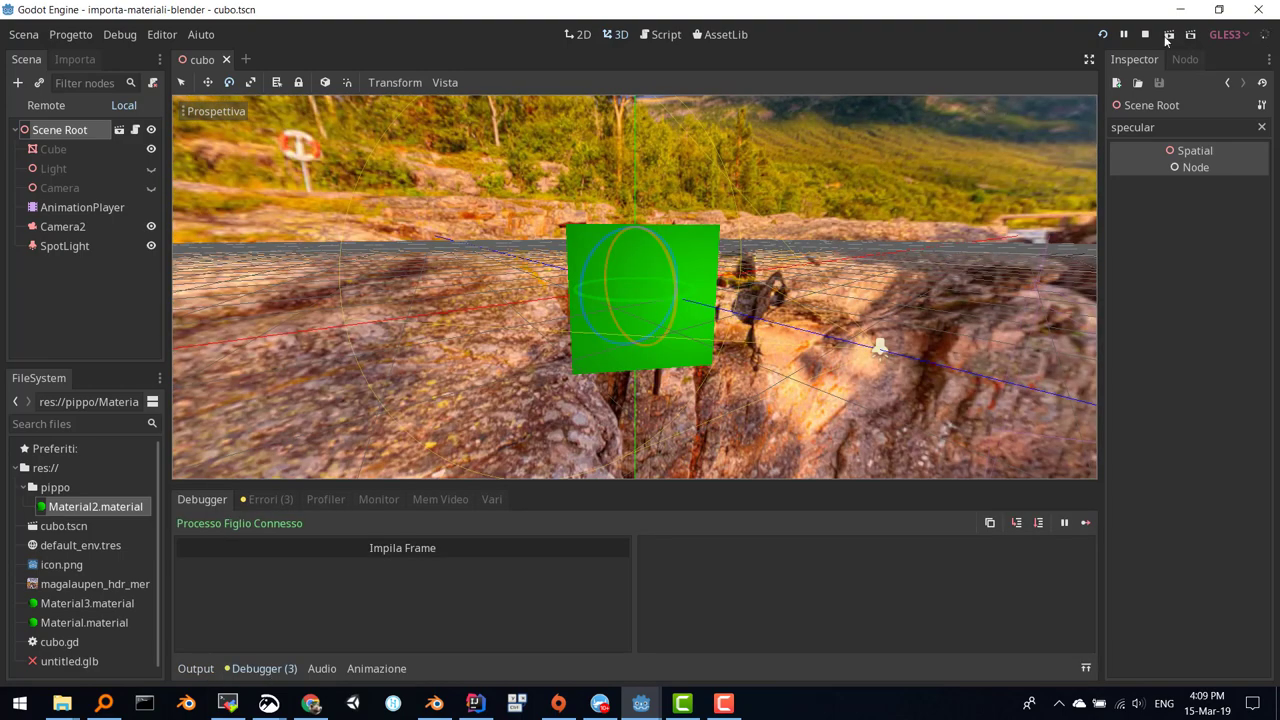
pyautogui.click(1104, 35)
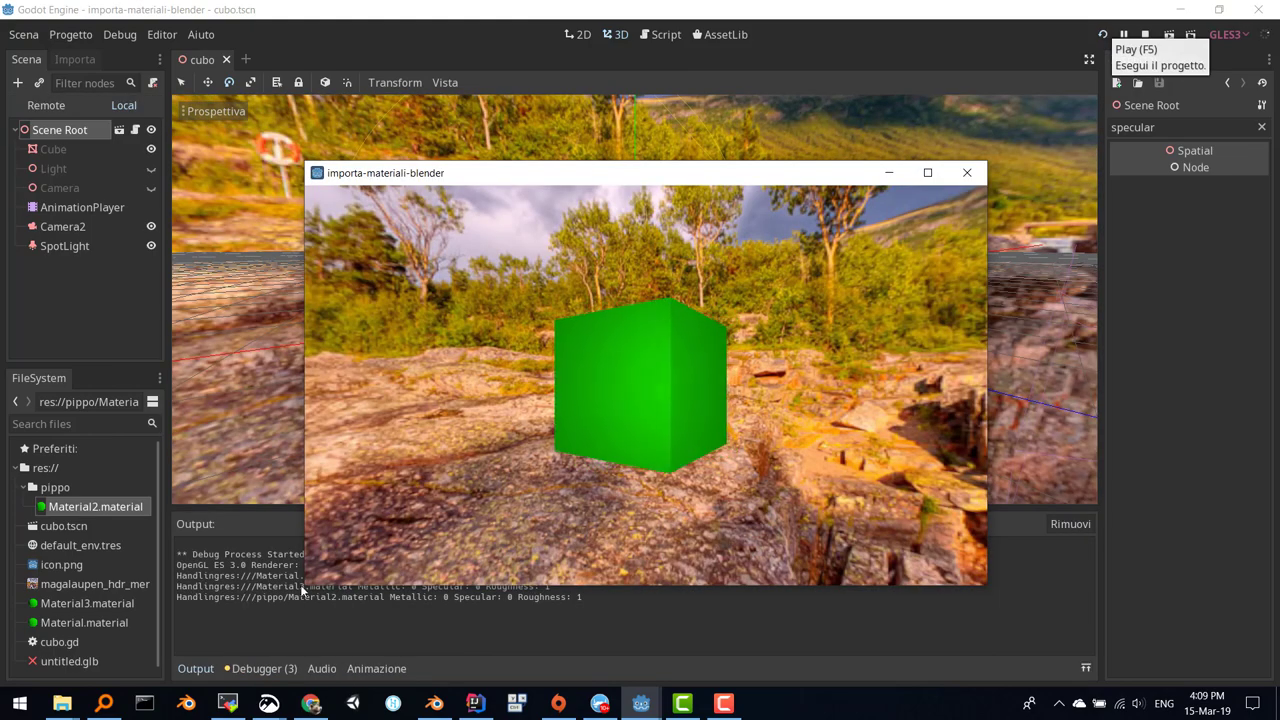
pyautogui.moveTo(563, 177); pyautogui.dragTo(676, 113)
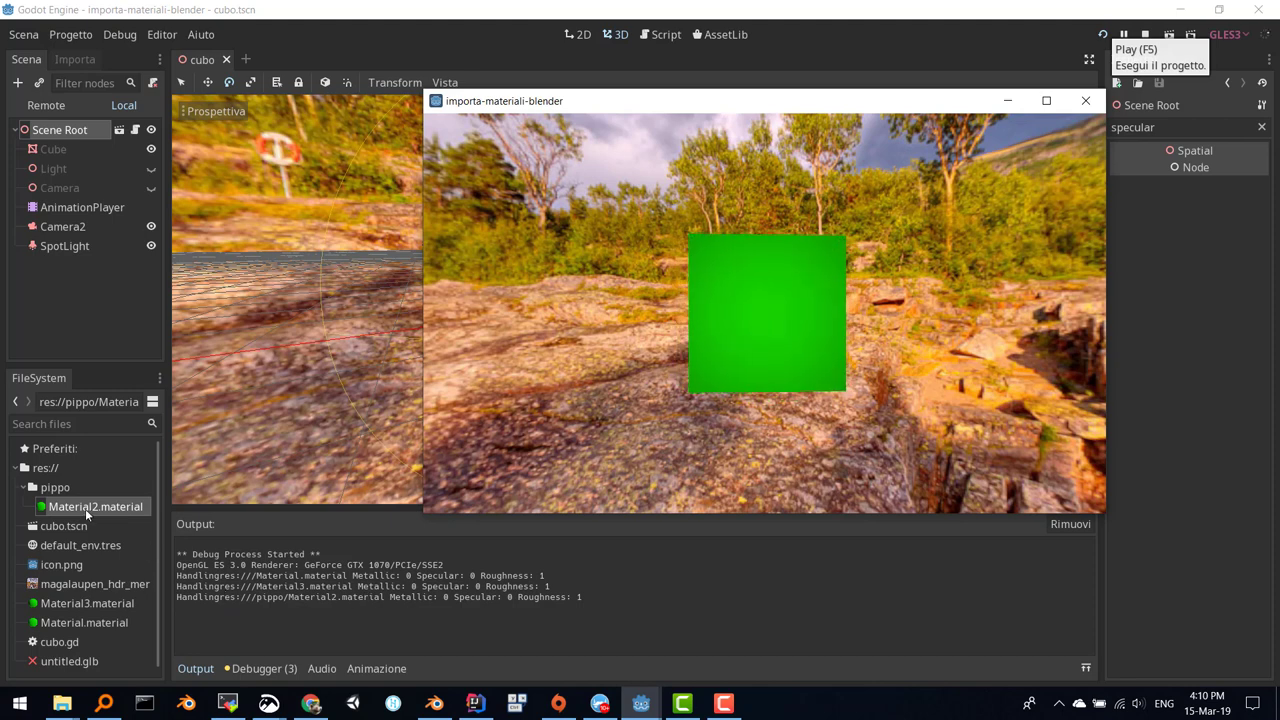
pyautogui.click(70, 648)
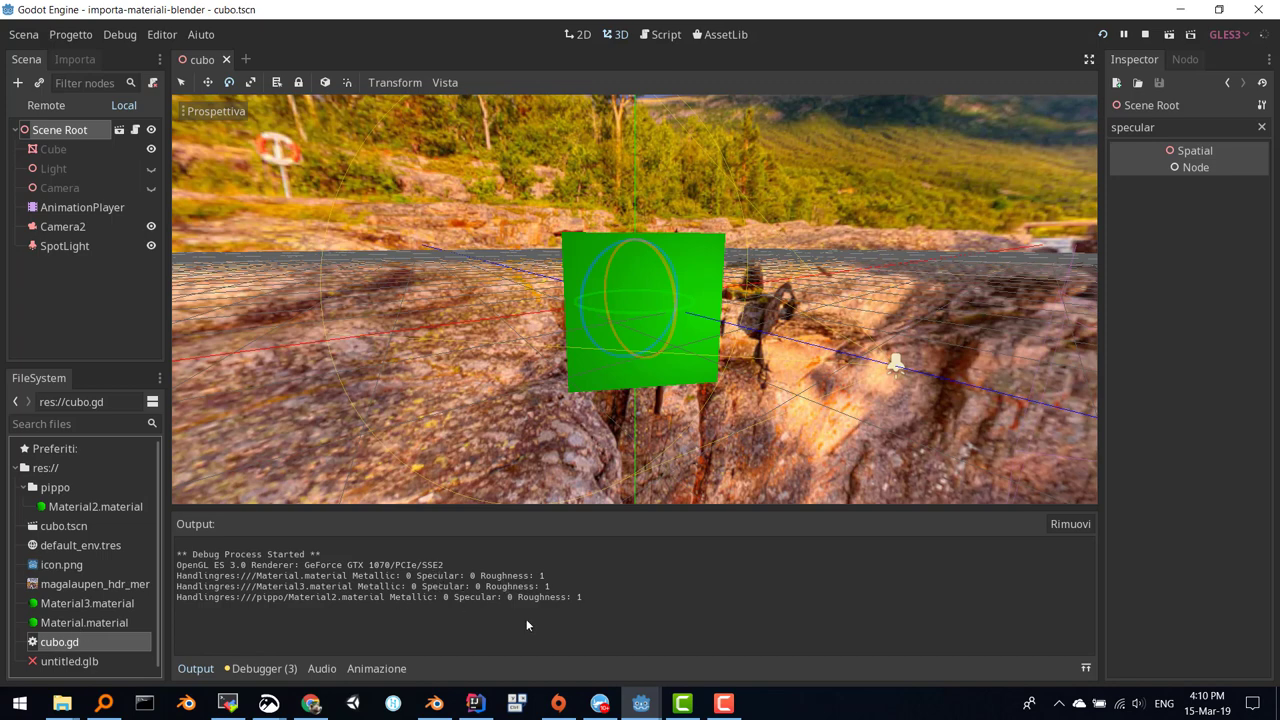
# Open cubo.gd, which sets metallic 0, specular 0 and roughness 1, in the script editor.
pyautogui.click(60, 624)
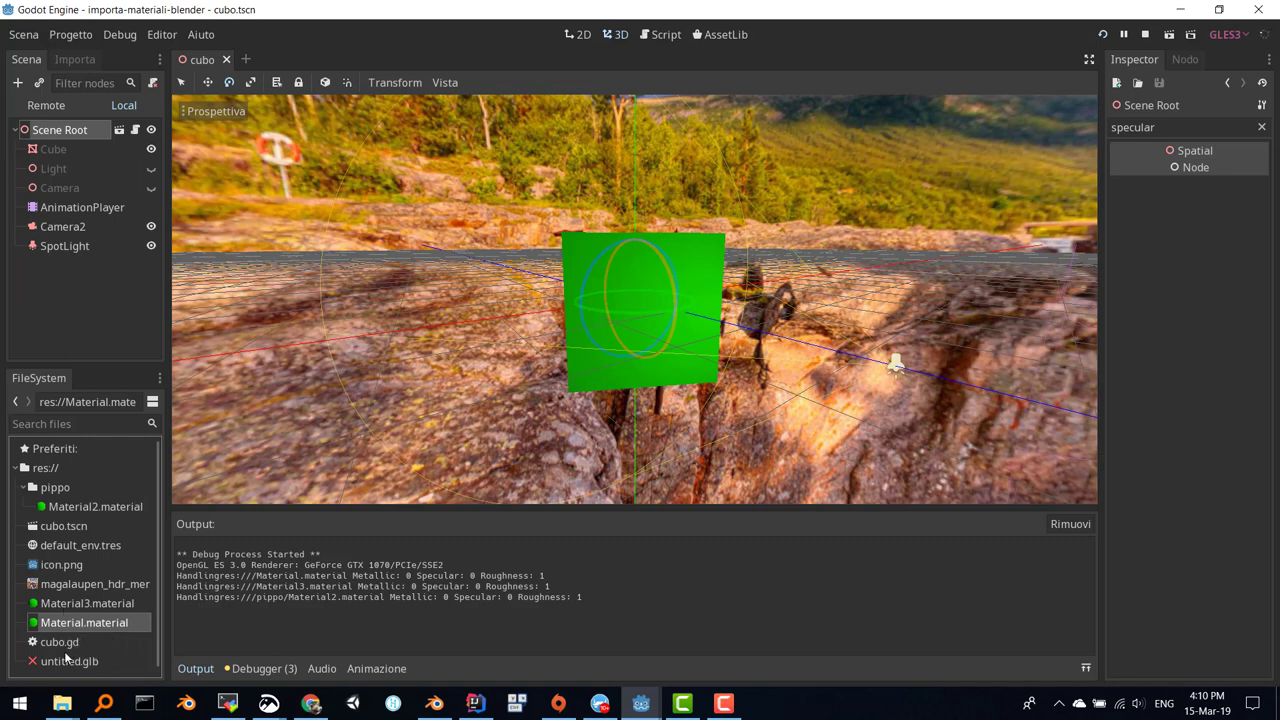
pyautogui.click(62, 642)
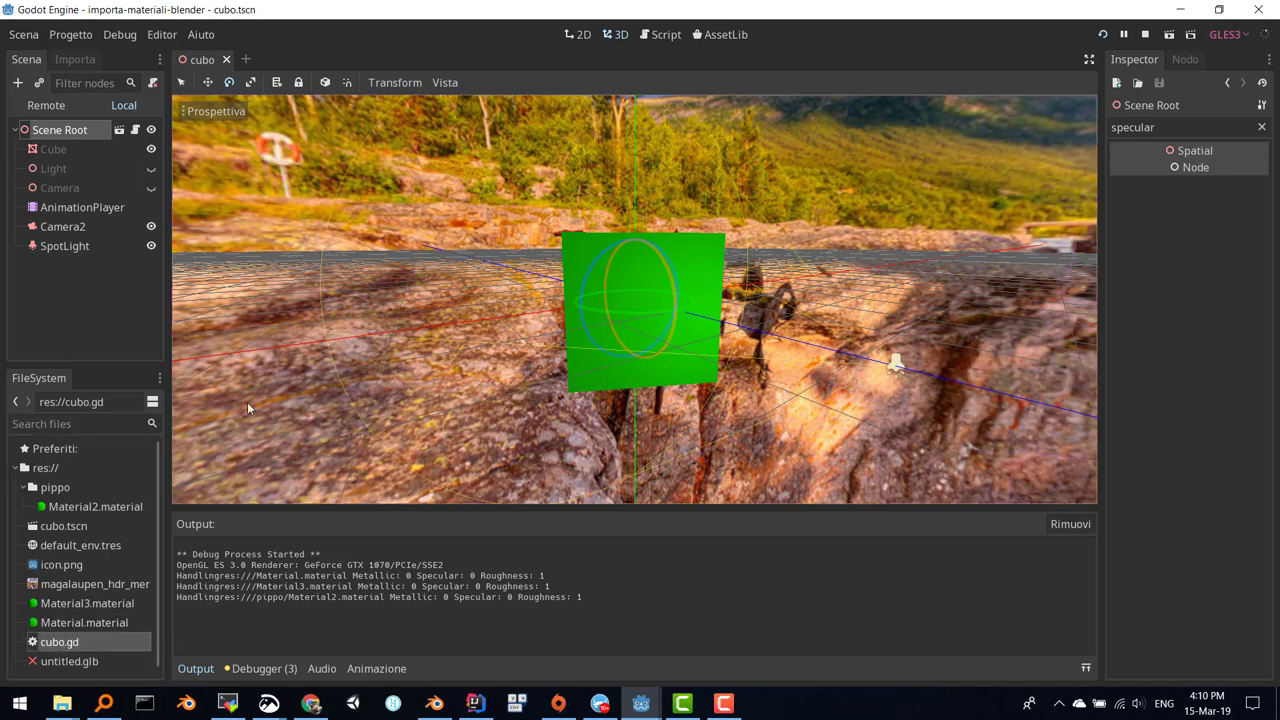
pyautogui.doubleClick(70, 641)
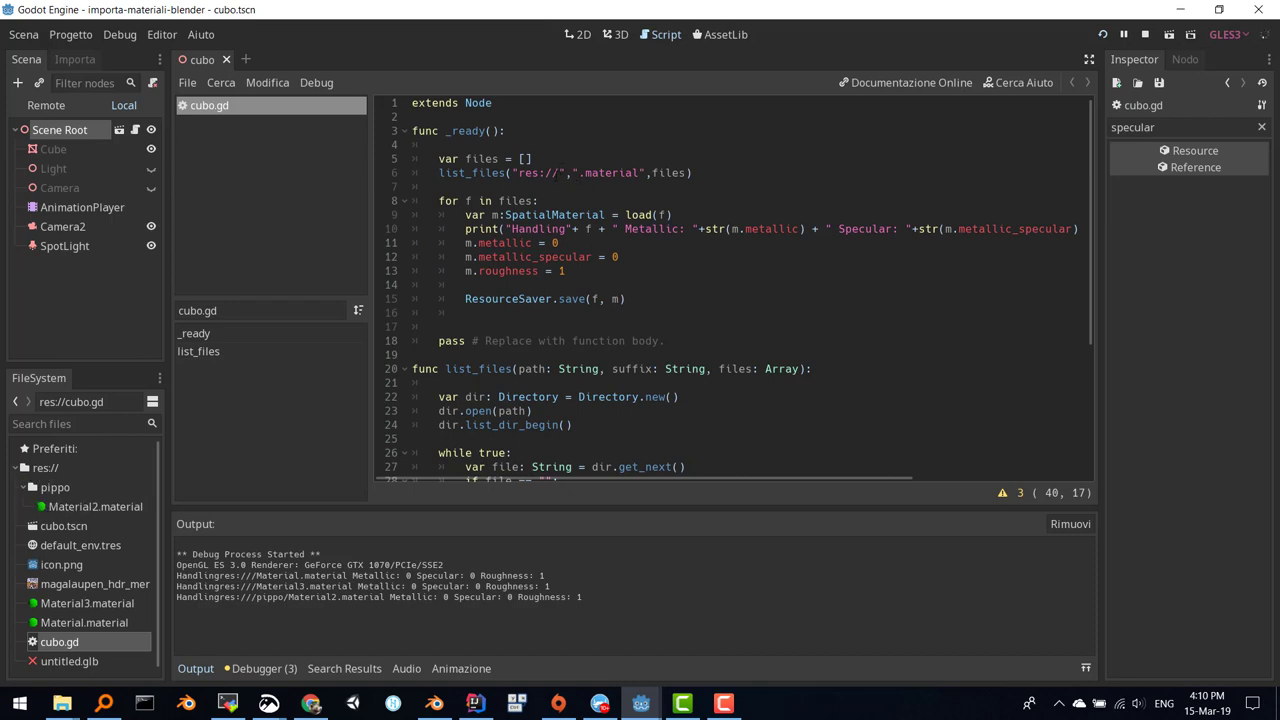
pyautogui.click(558, 173)
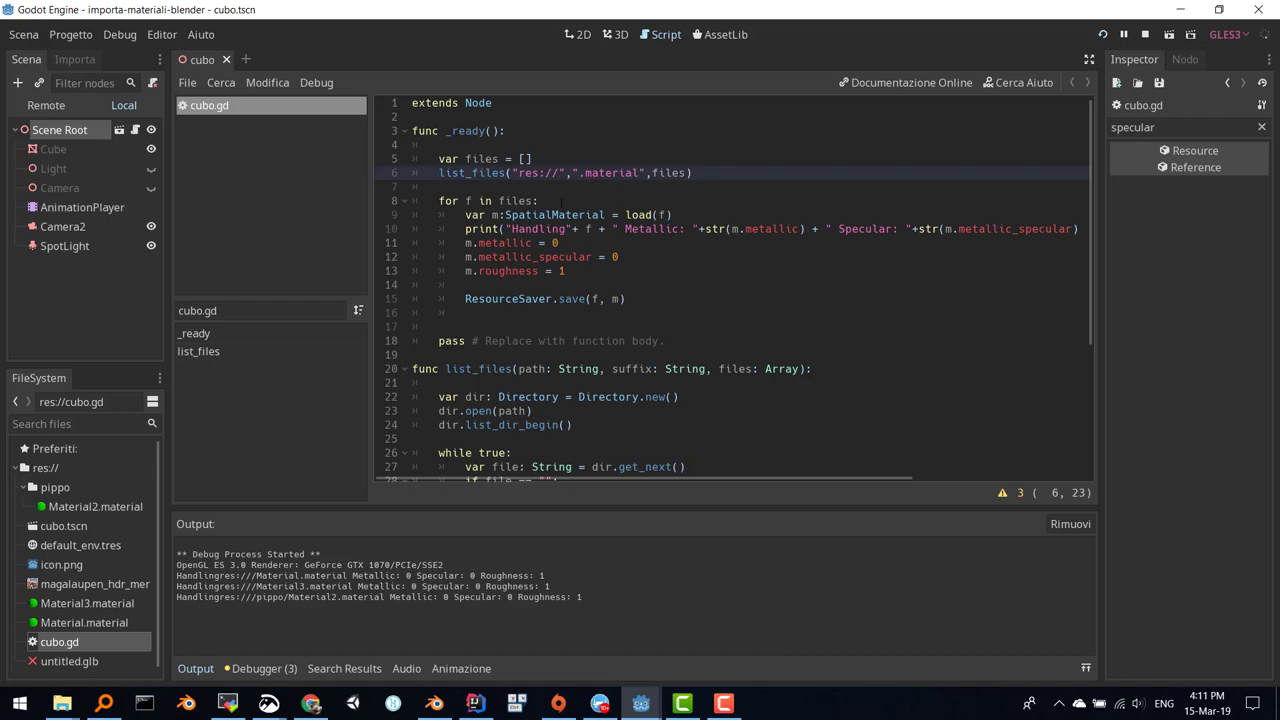
pyautogui.write('pippo')
pyautogui.press('BackSpace')
pyautogui.press('BackSpace')
pyautogui.press('BackSpace')
pyautogui.press('BackSpace')
pyautogui.press('BackSpace')
pyautogui.doubleClick(507, 243)
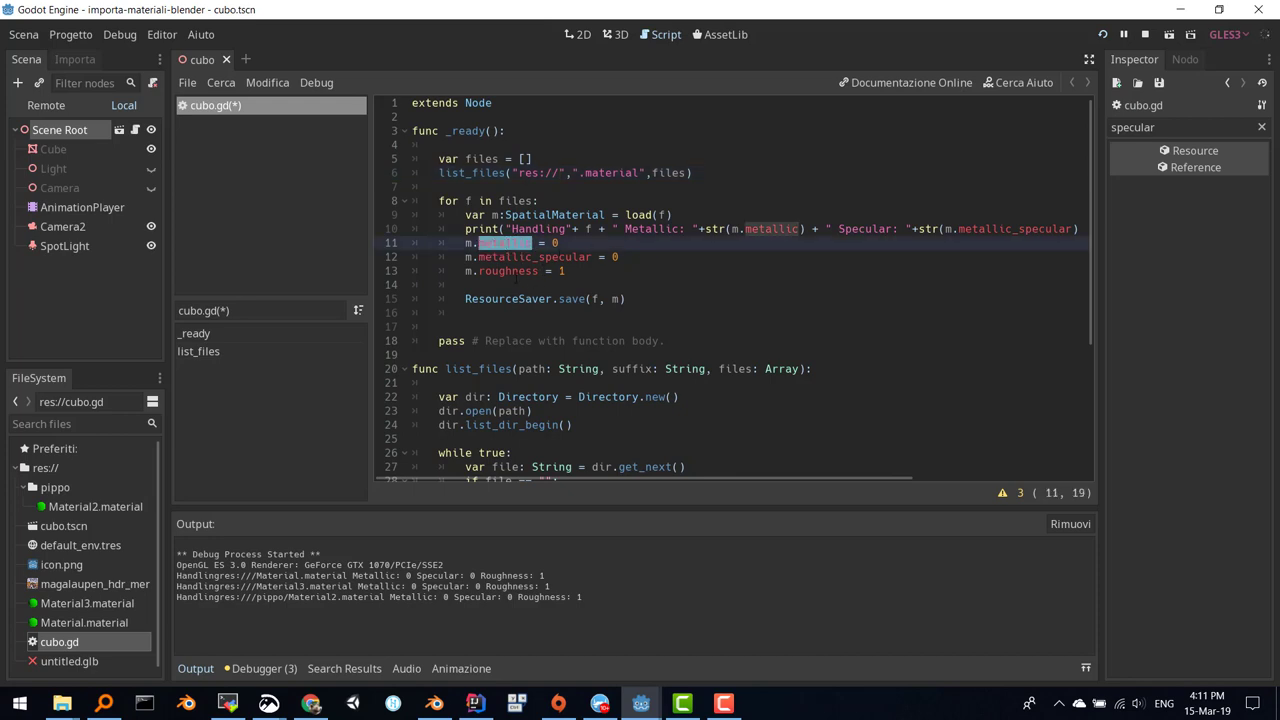
pyautogui.click(499, 272)
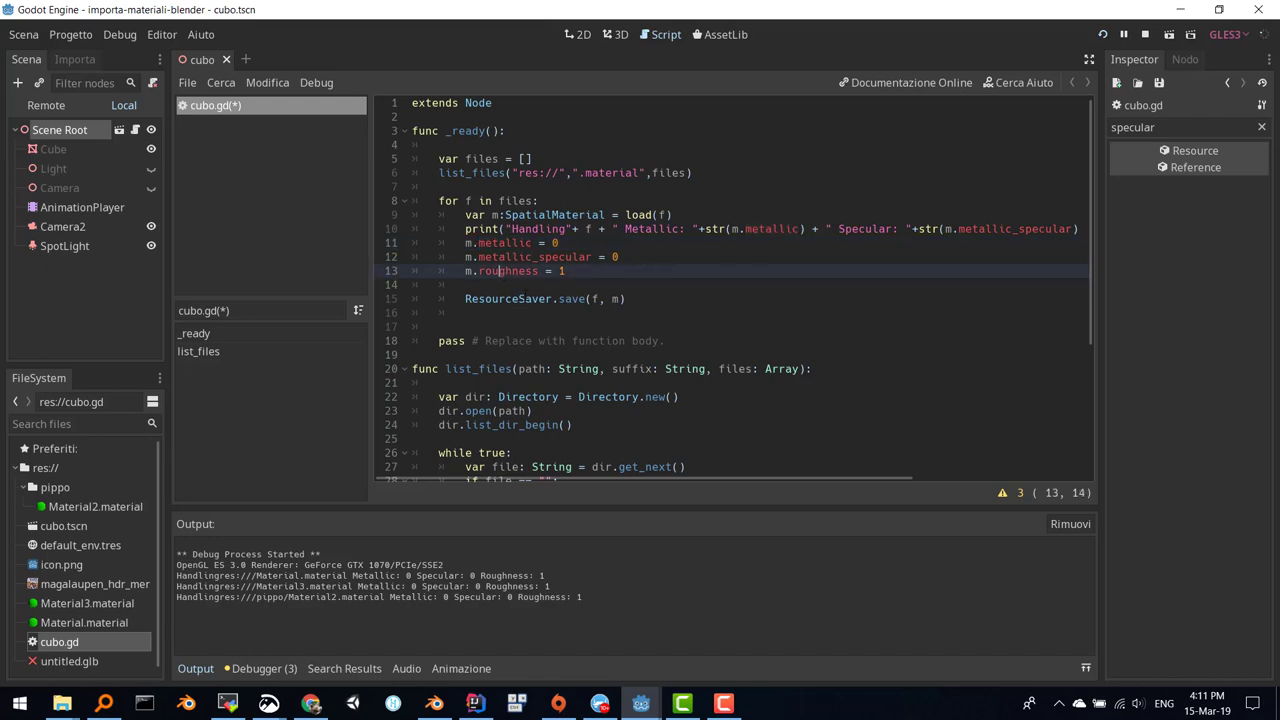
pyautogui.doubleClick(513, 288)
pyautogui.click(552, 299)
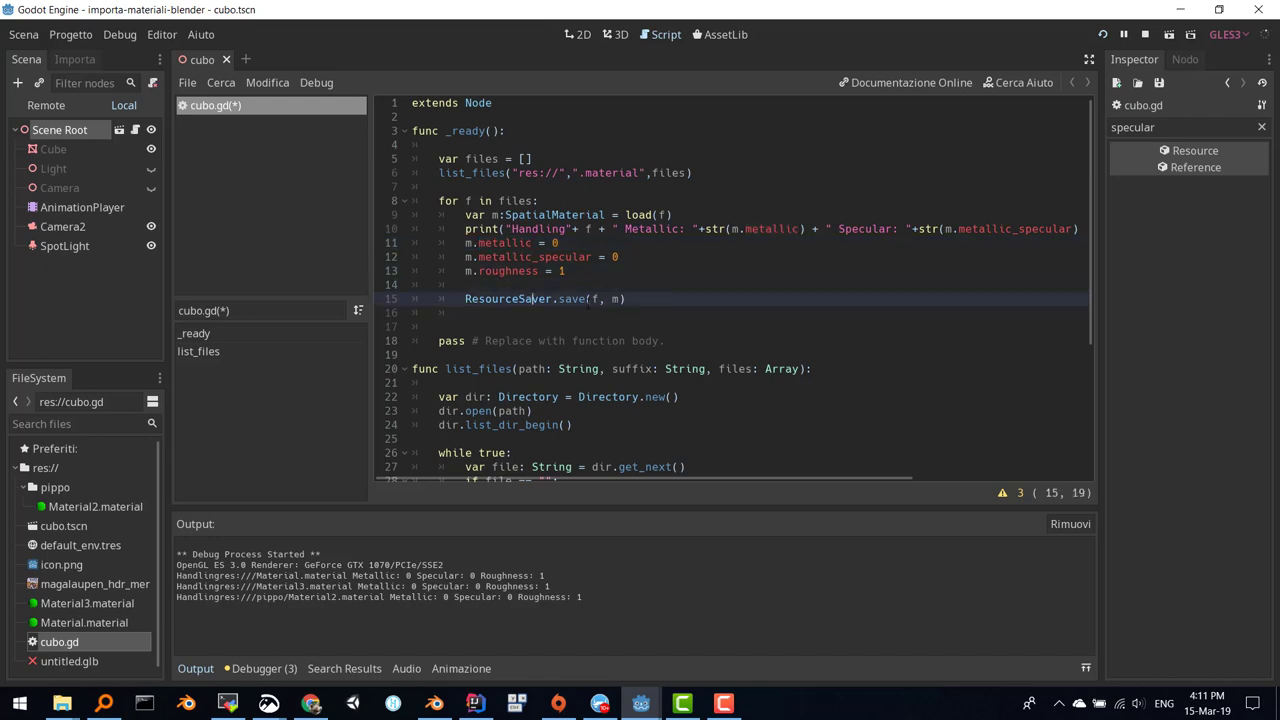
pyautogui.scroll(-2, 552, 299)
pyautogui.scroll(-2, 552, 299)
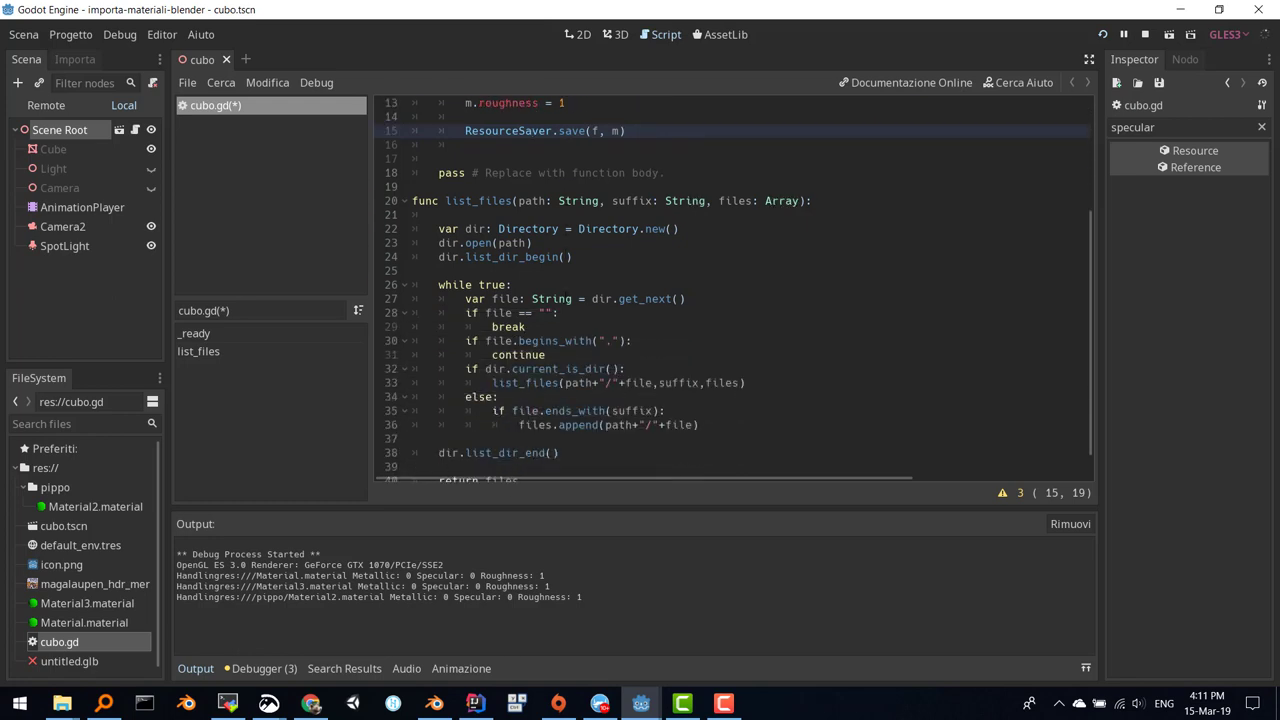
pyautogui.scroll(-1, 565, 298)
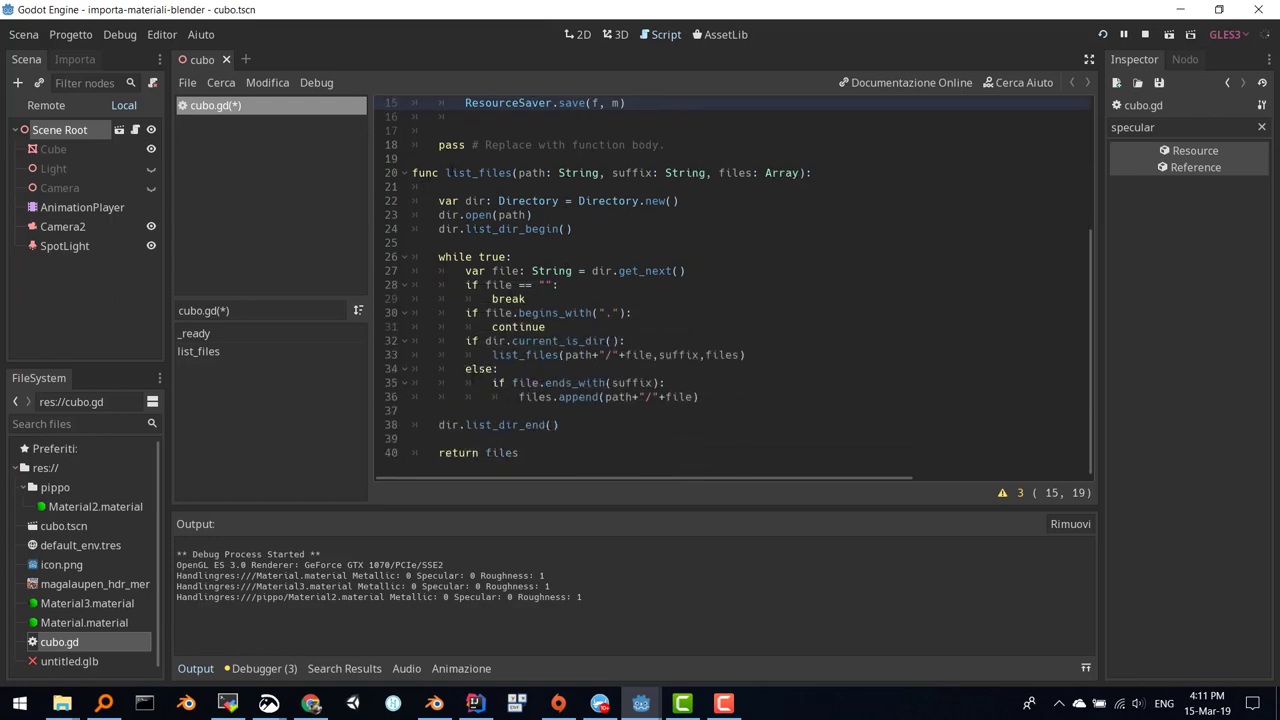
pyautogui.moveTo(1091, 386); pyautogui.dragTo(1100, 212)
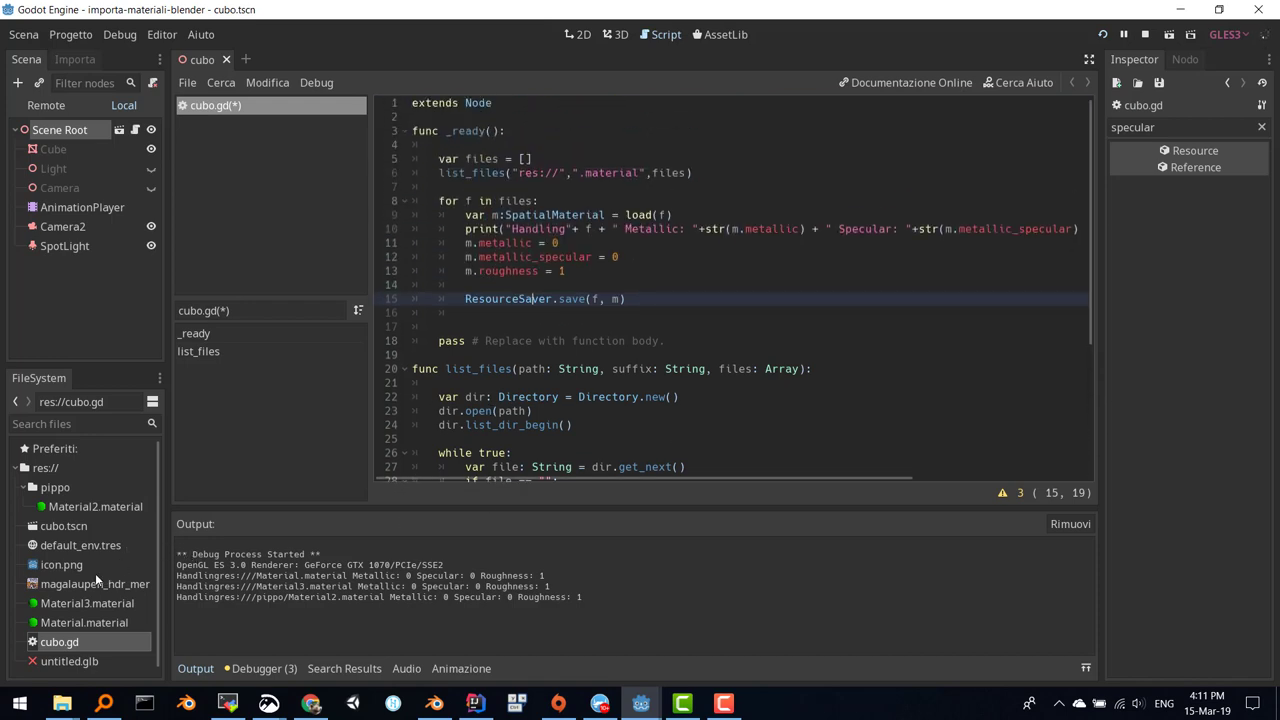
pyautogui.scroll(-1, 93, 610)
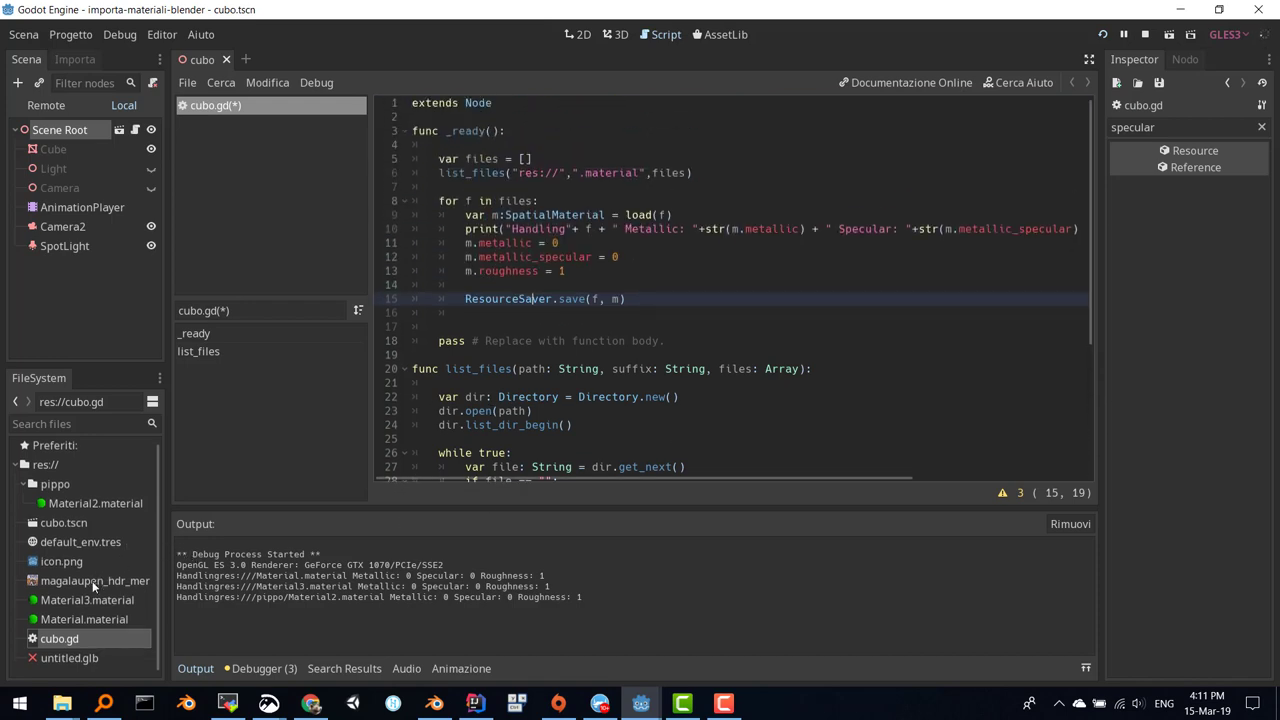
# Delete cubo.gd from the FileSystem and confirm its removal from the project.
pyautogui.rightClick(60, 638)
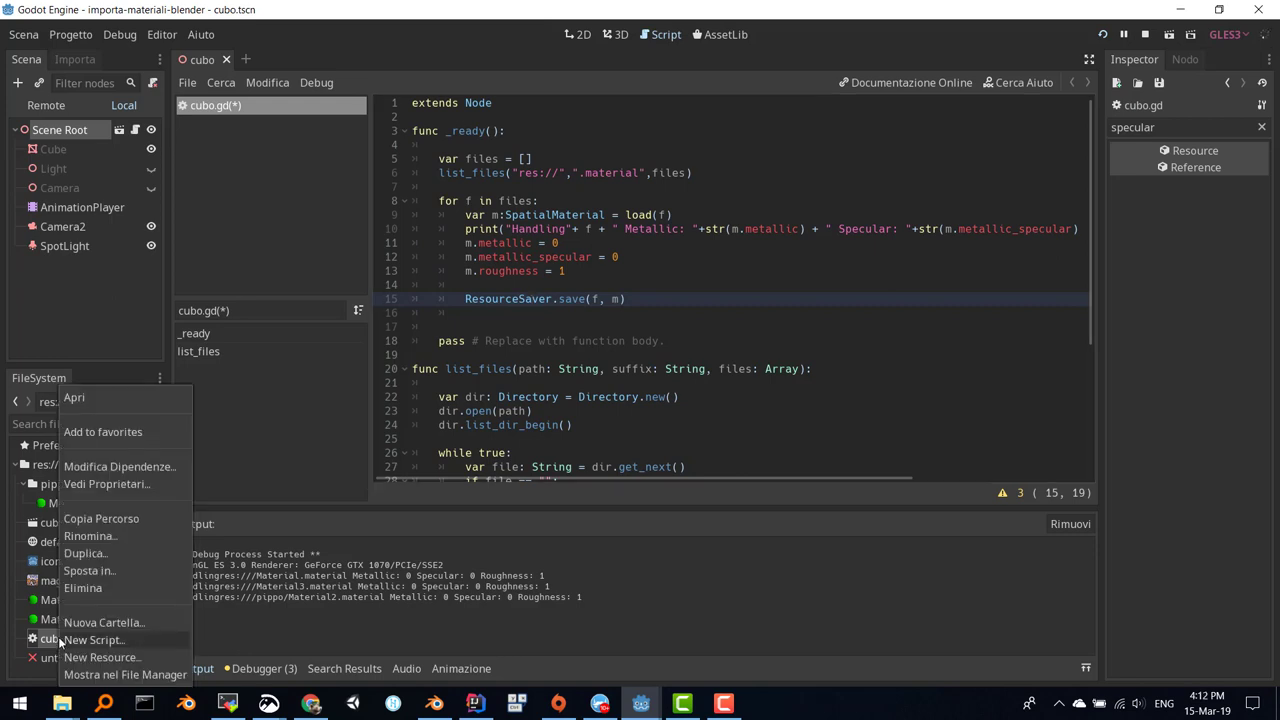
pyautogui.click(85, 586)
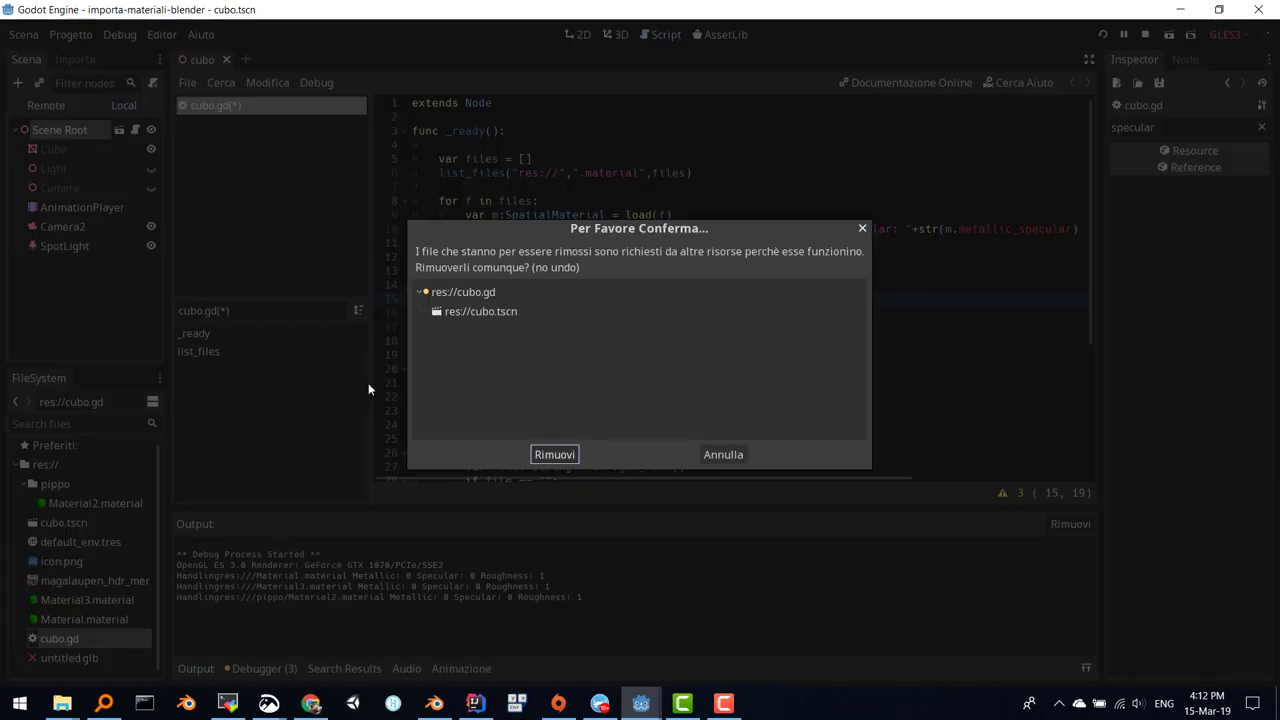
pyautogui.click(554, 454)
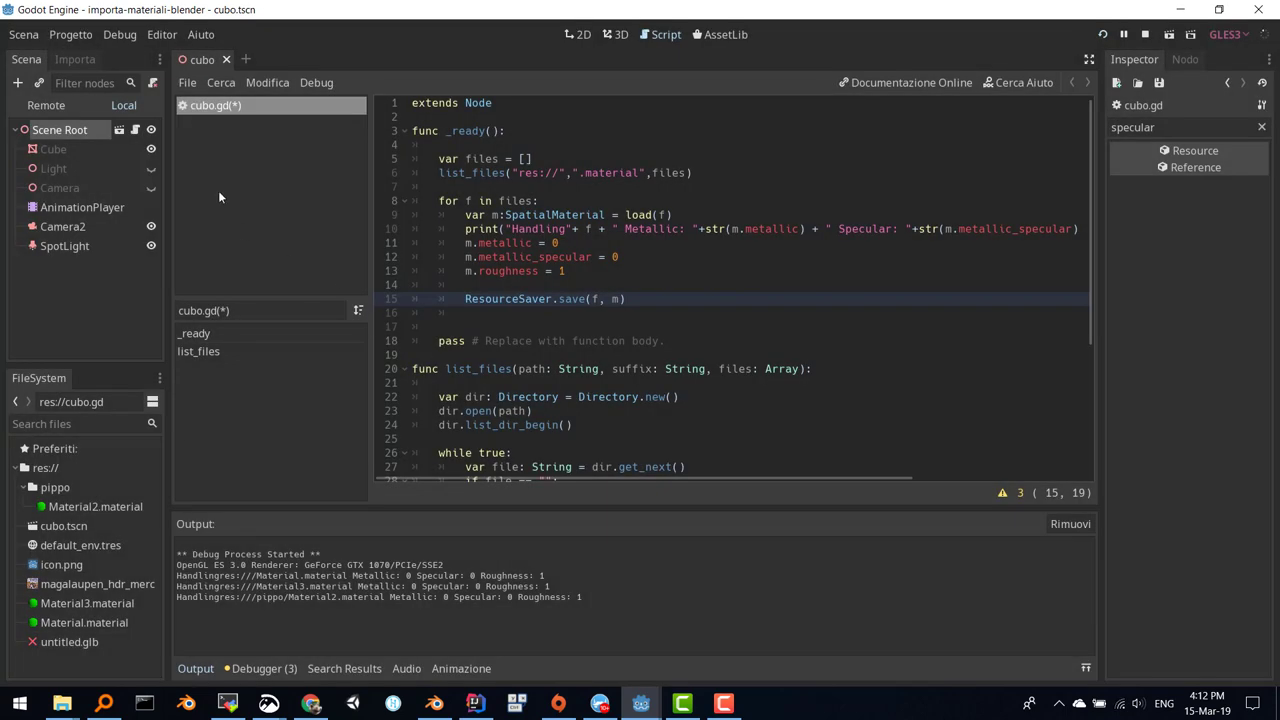
# Clear the script from Scene Root, then briefly check the Pastebin code in Chrome.
pyautogui.rightClick(70, 135)
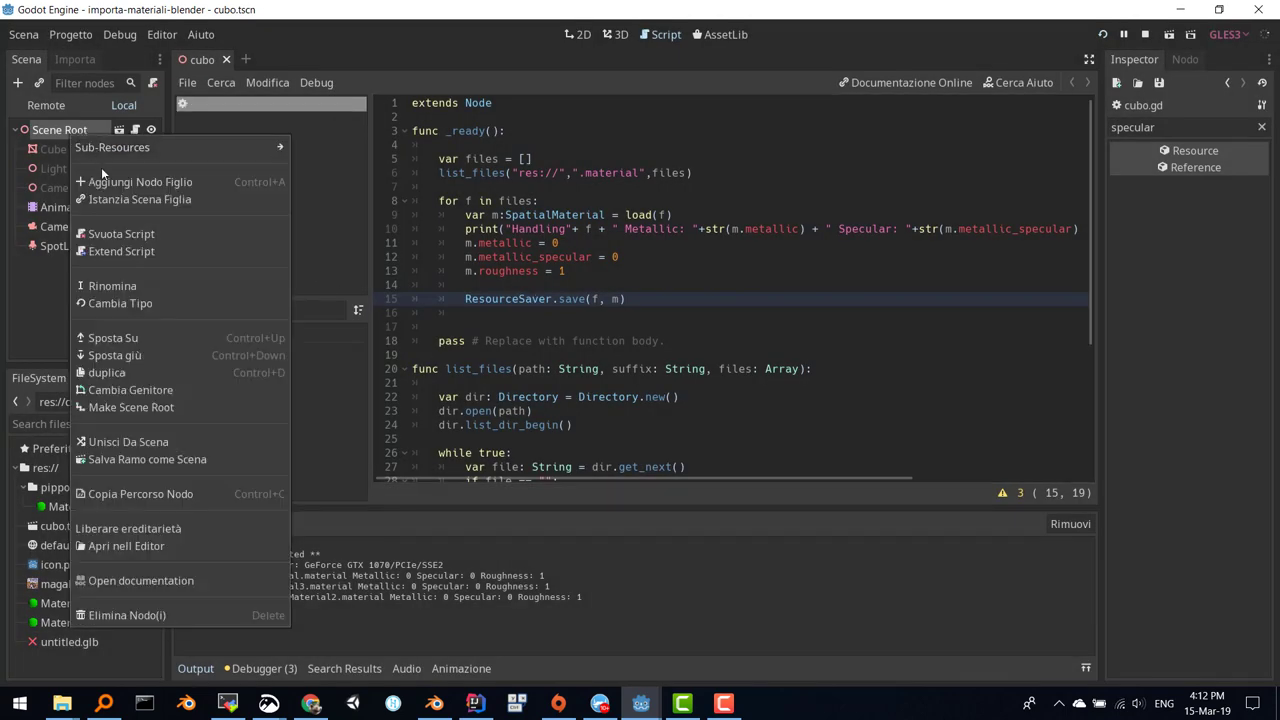
pyautogui.click(112, 236)
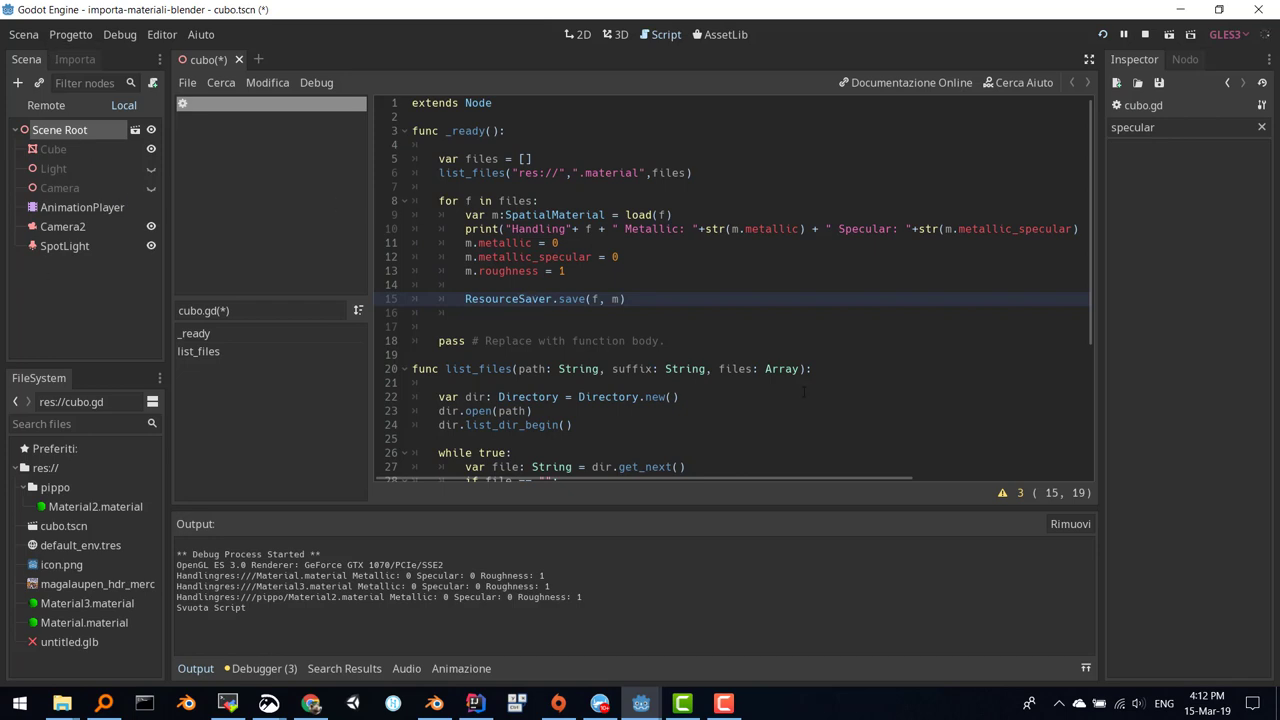
pyautogui.click(312, 705)
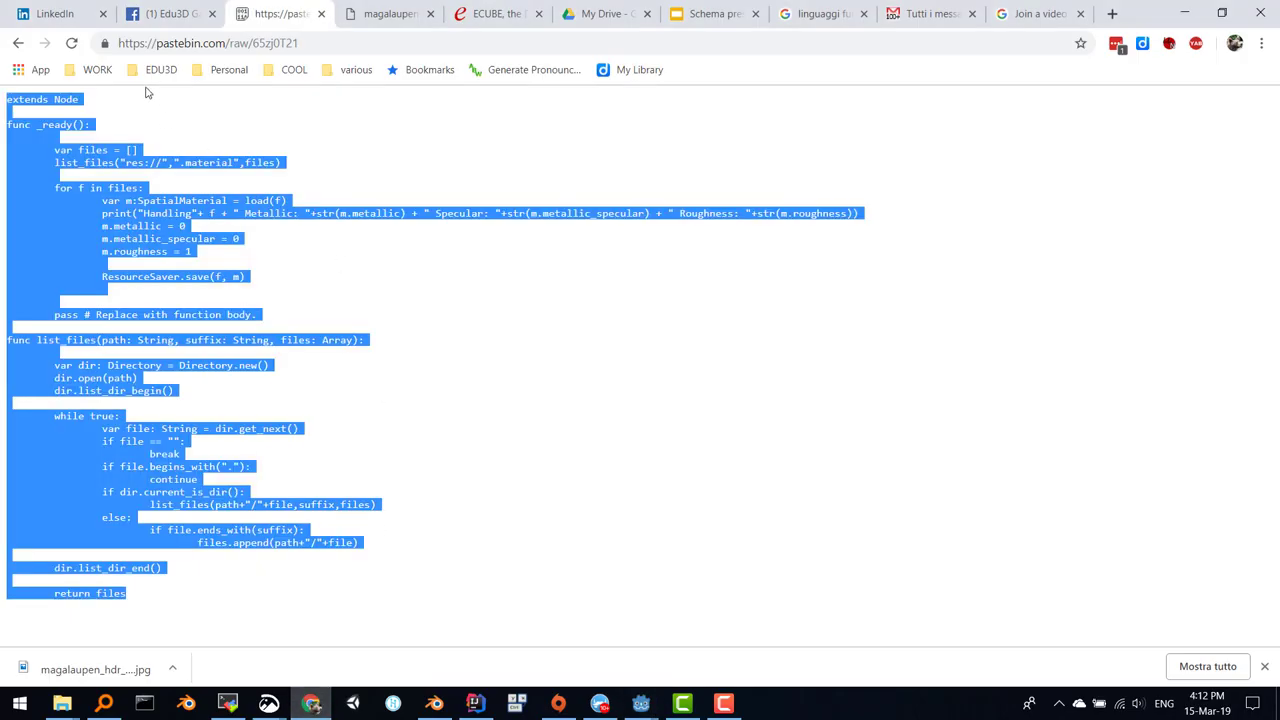
pyautogui.click(18, 43)
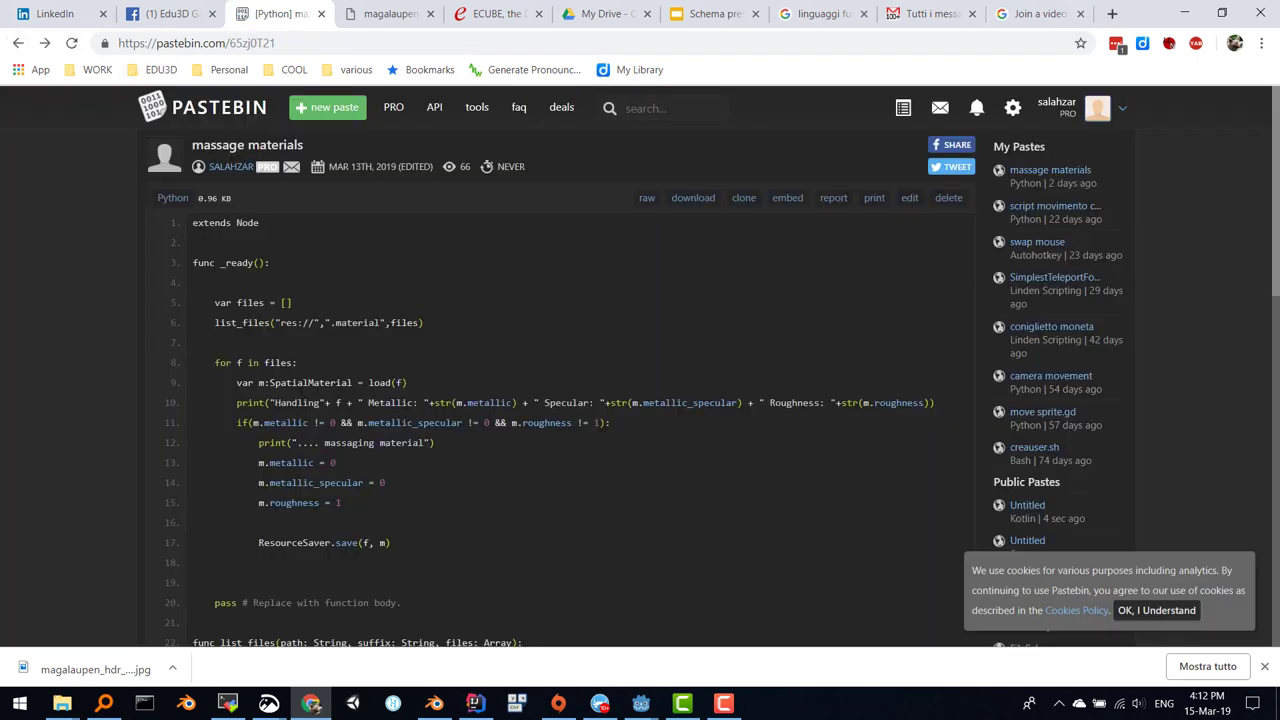
pyautogui.click(1184, 13)
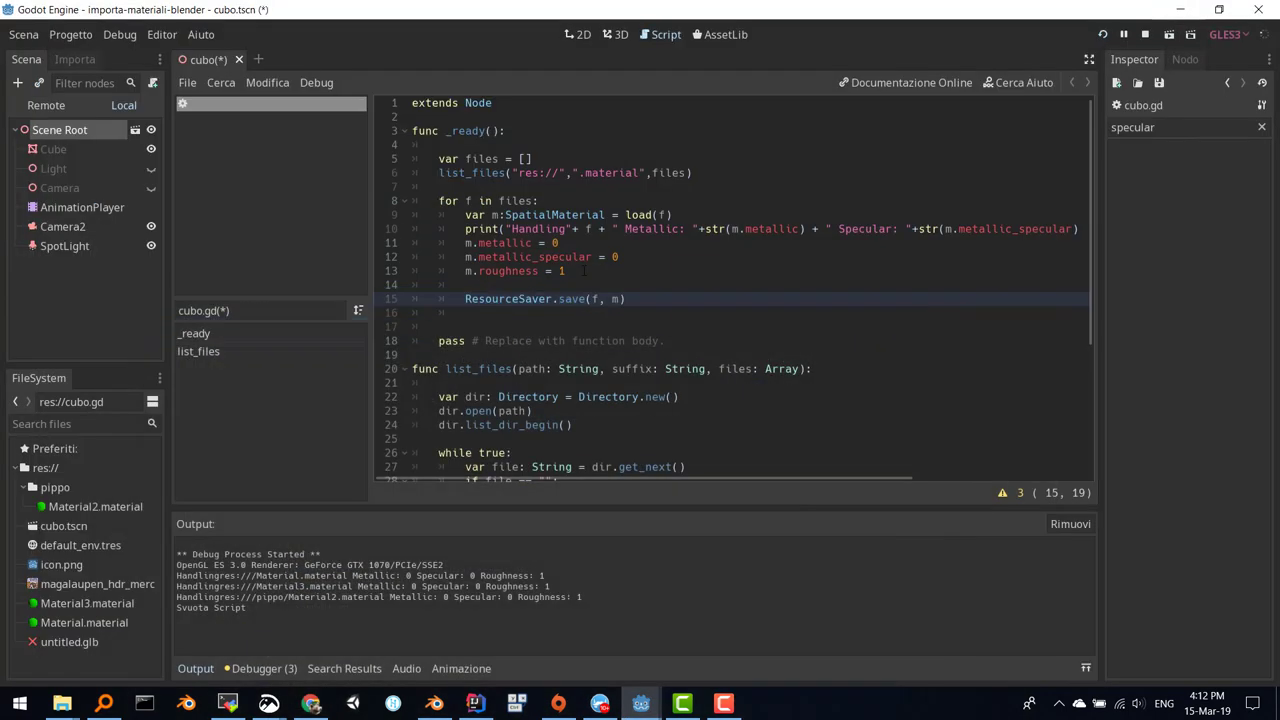